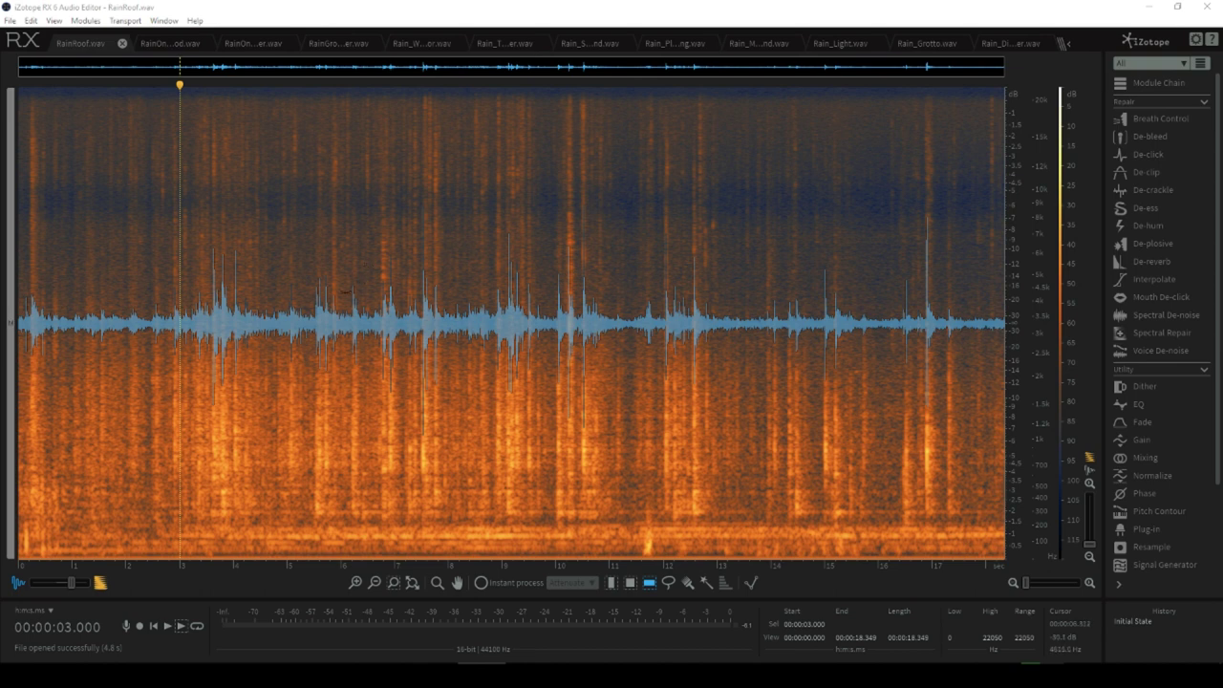
Step: Set the RainRoof.wav play start at about 4.5 seconds
left_click(261, 291)
left_click(200, 267)
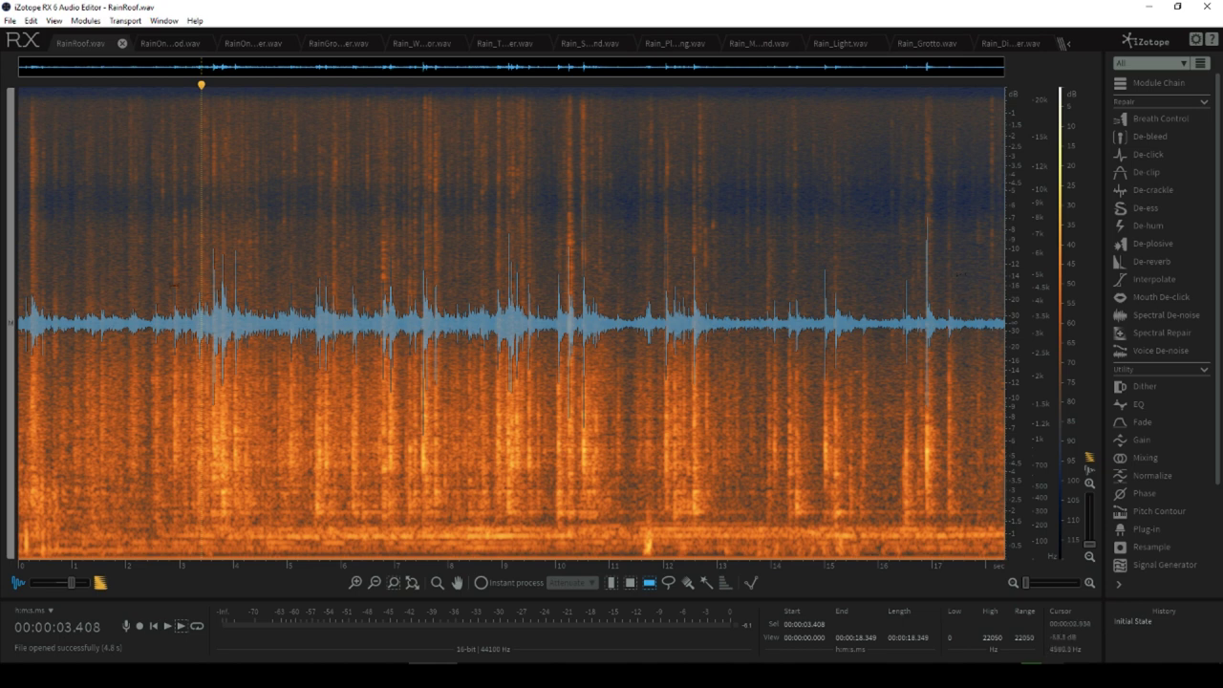
left_click(175, 288)
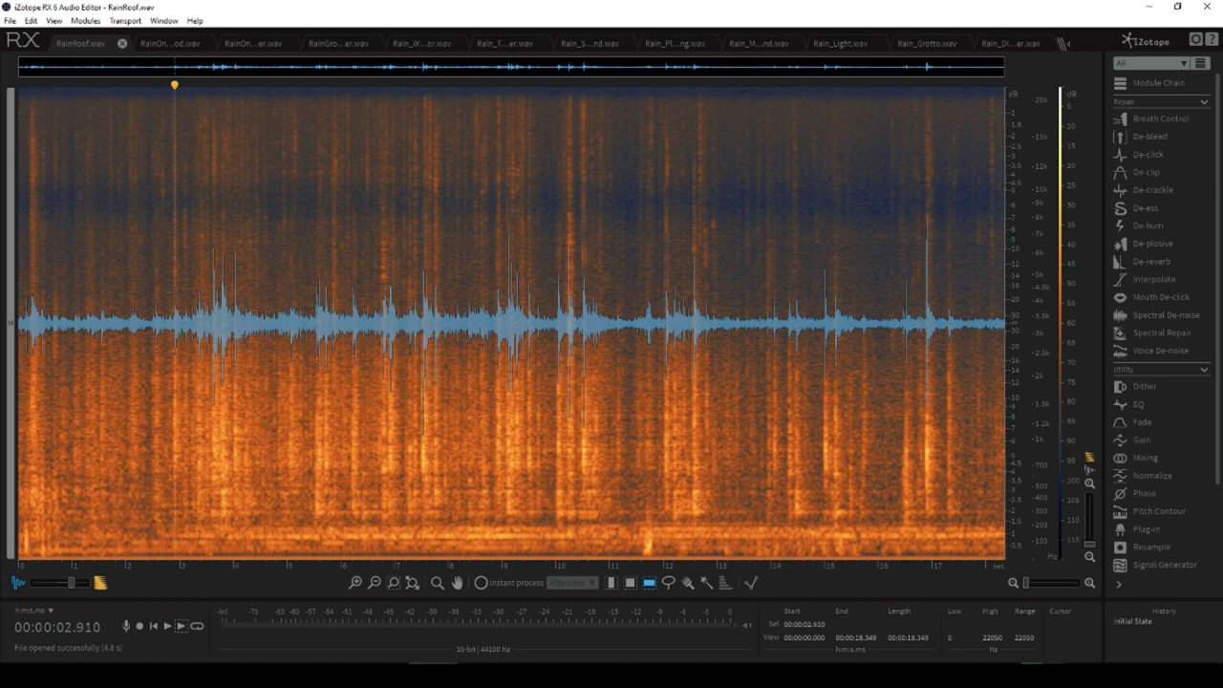
key("space")
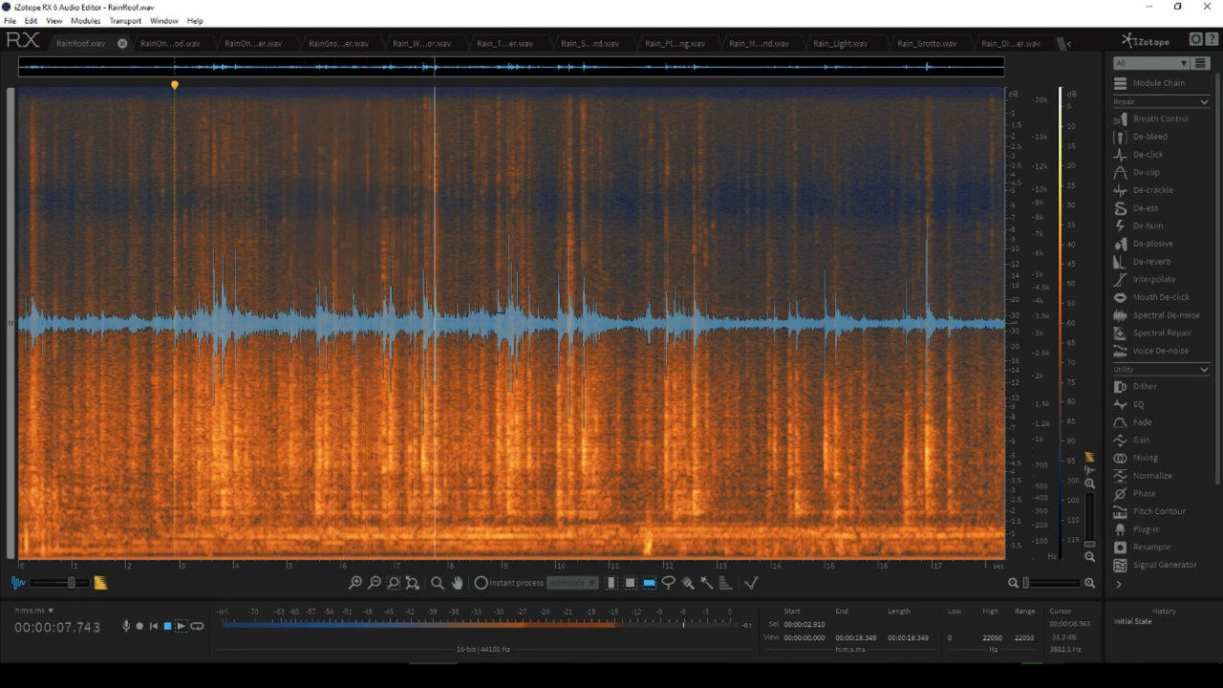
key("space")
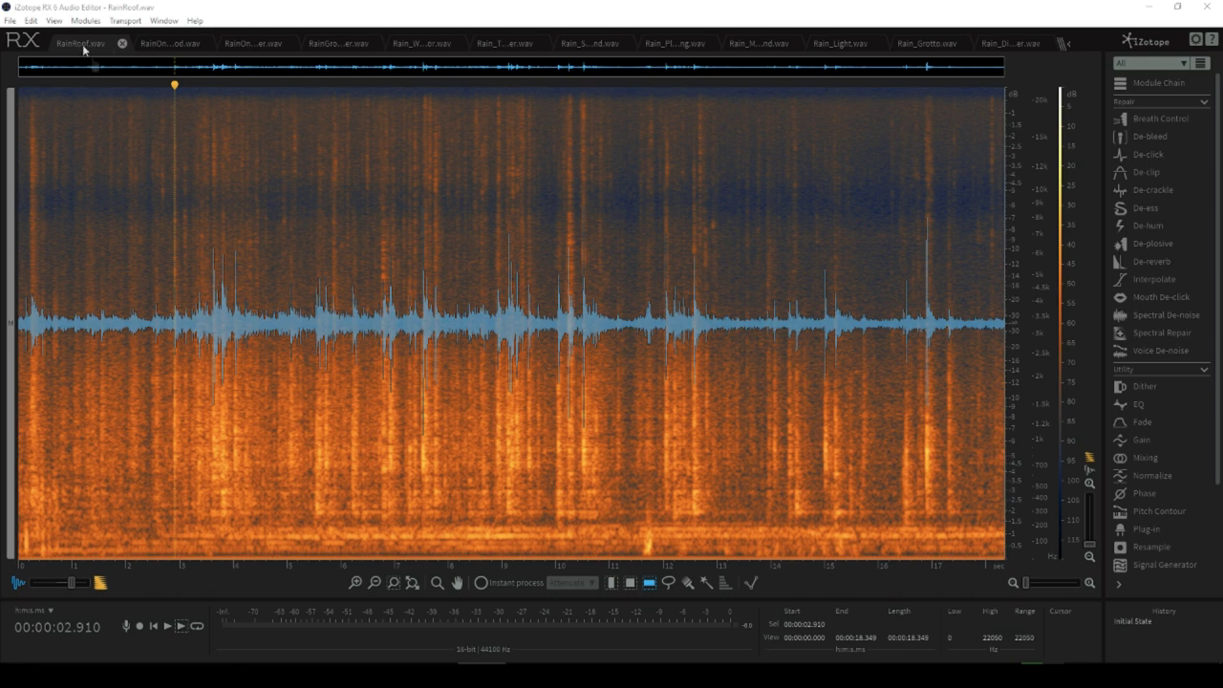
left_click(255, 285)
key("space")
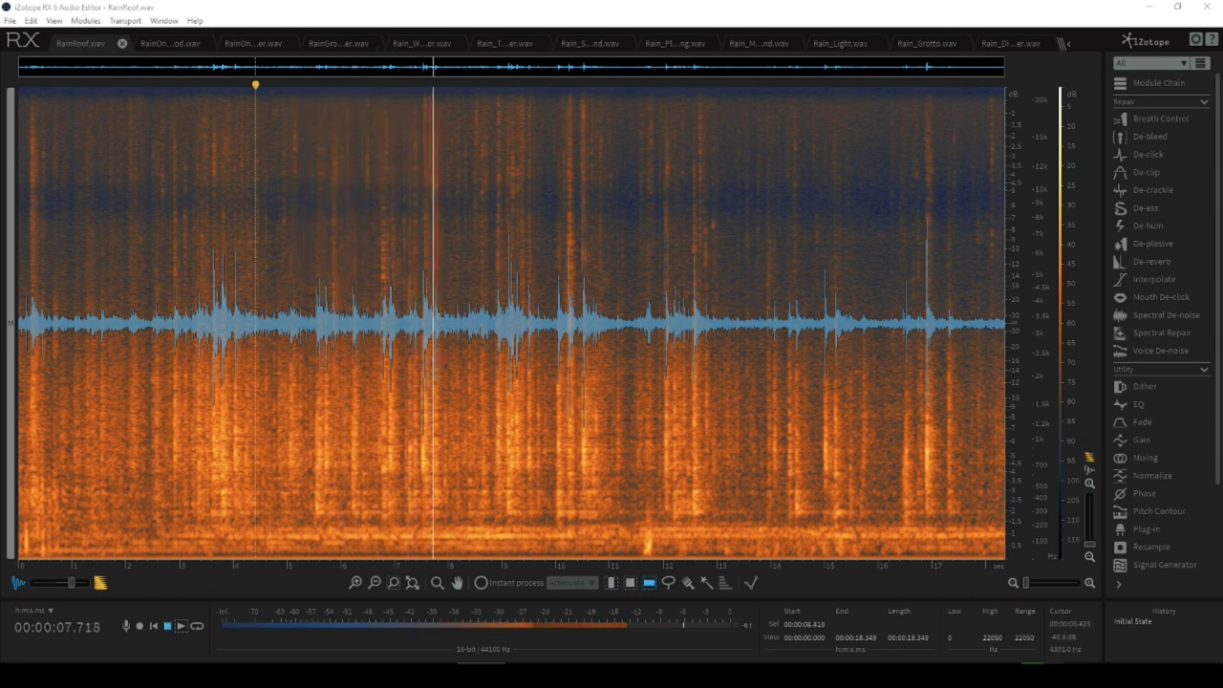
left_click(170, 43)
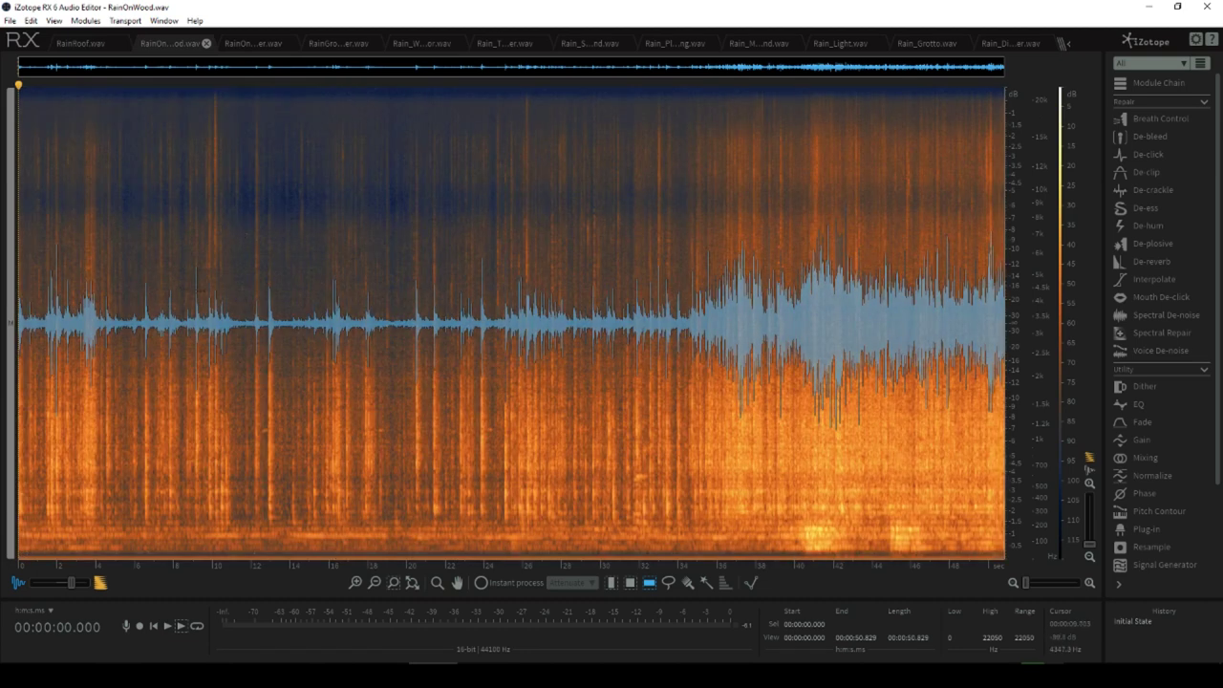
Step: Play RainOnWood.wav from 8.2 and 34.3 seconds, then move on to RainOnGround_Thunder.wav
left_click(111, 287)
left_click(177, 286)
key("space")
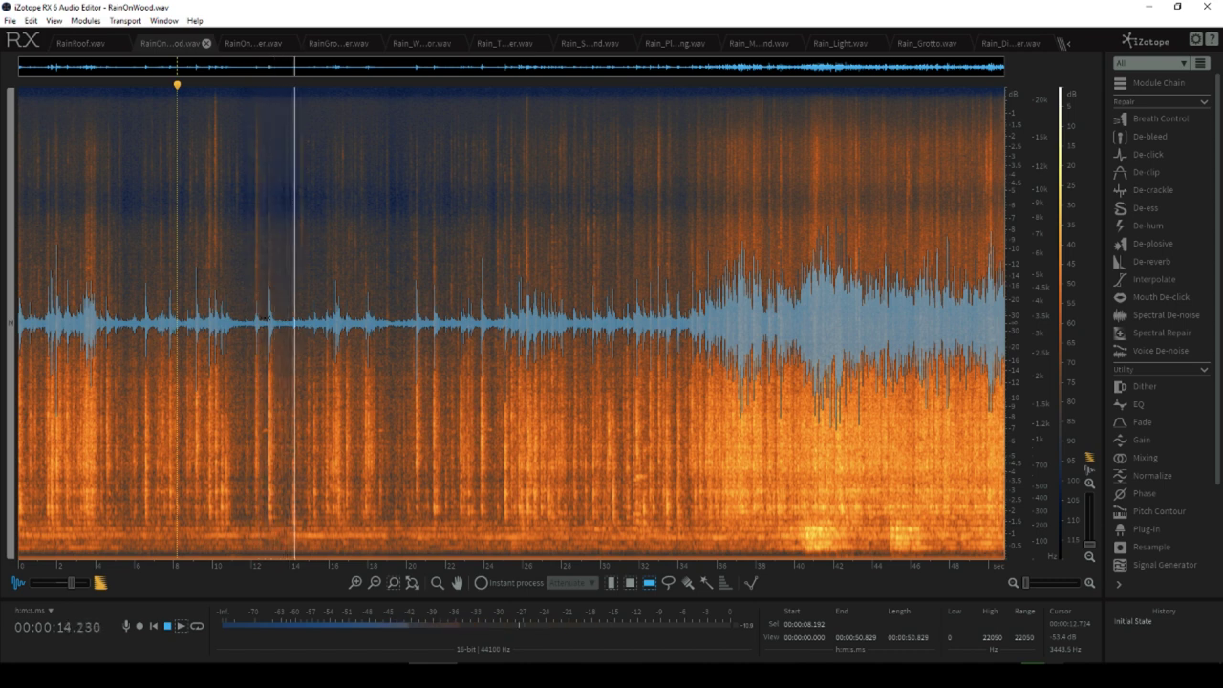
left_click(355, 286)
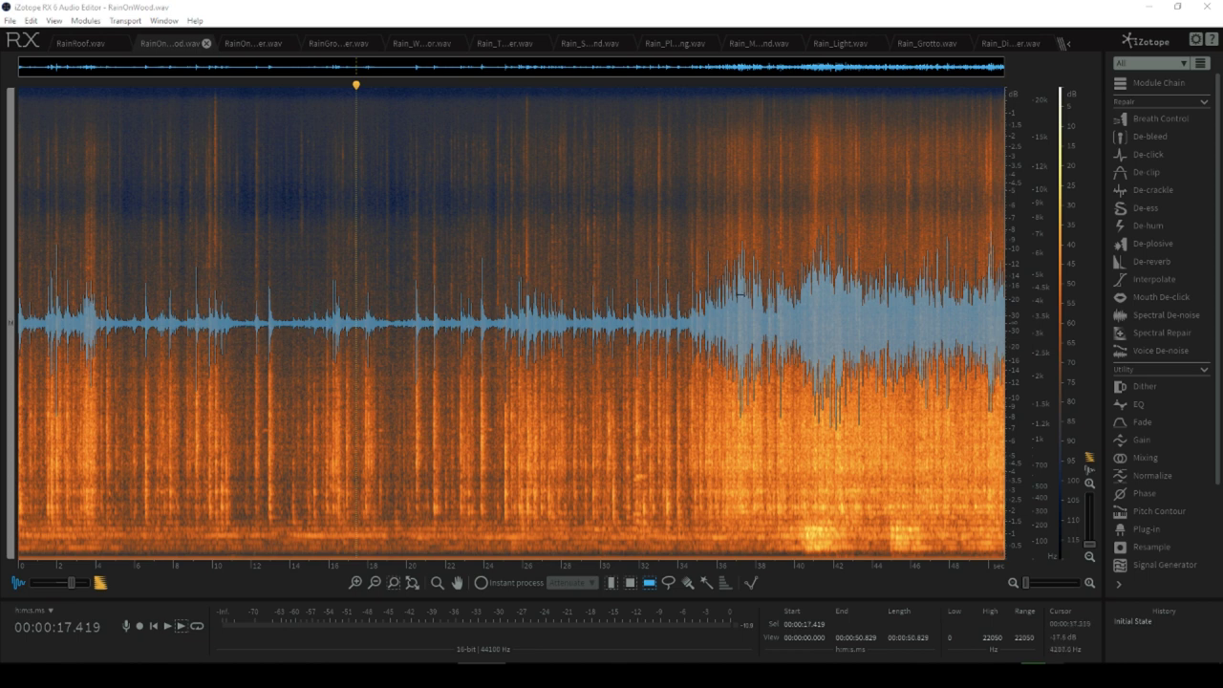
left_click(685, 294)
key("space")
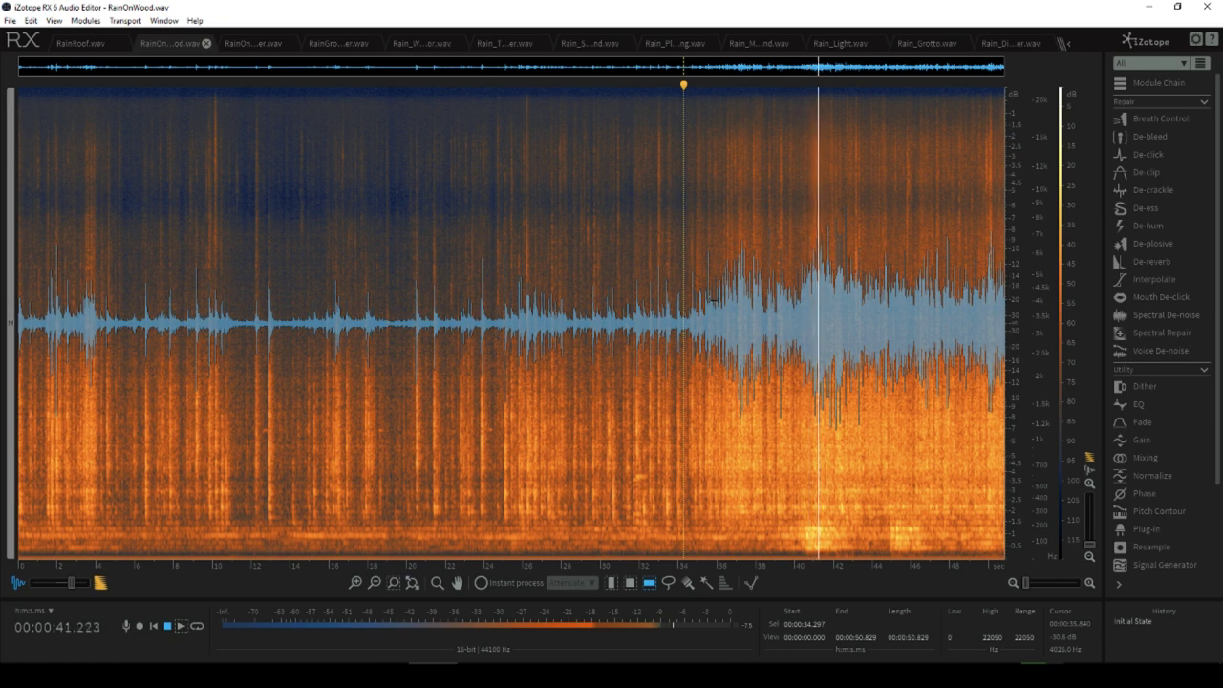
key("space")
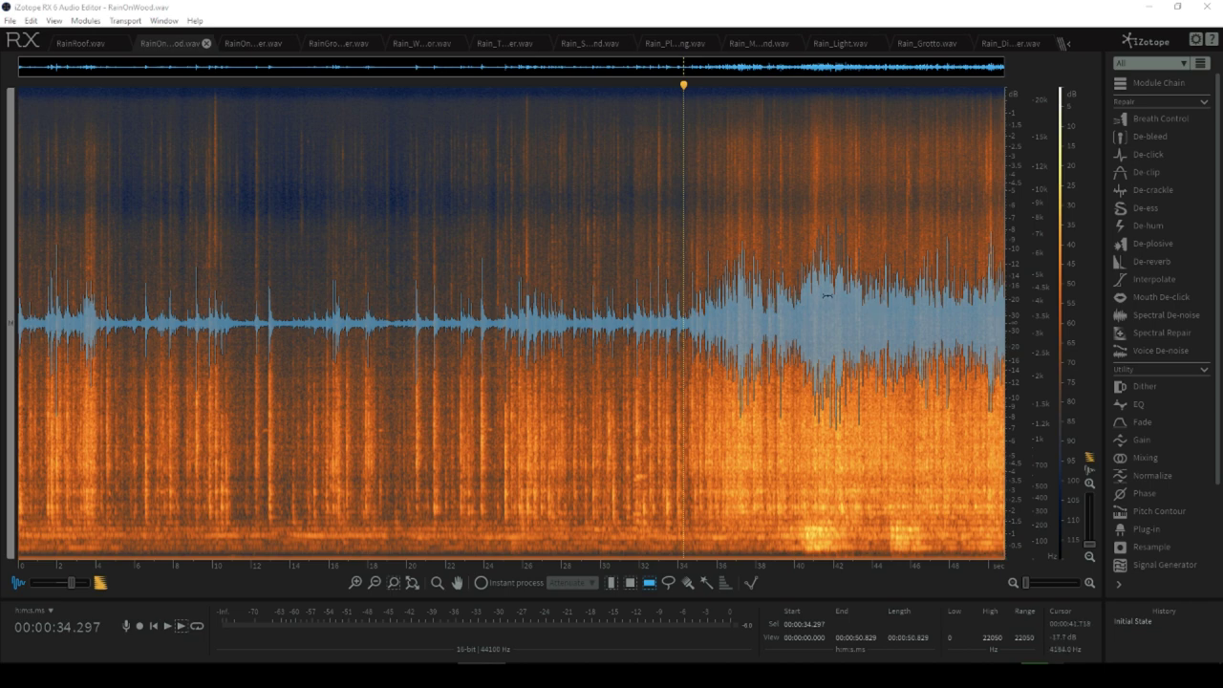
key("ctrl+Tab")
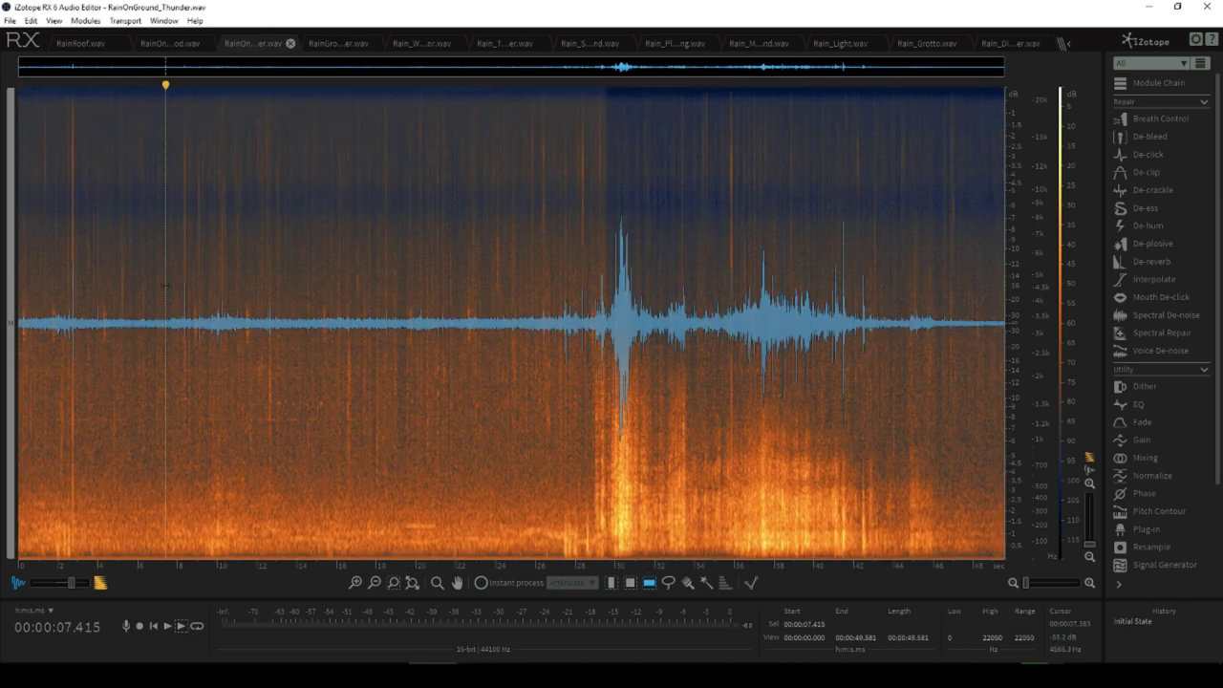
left_click(67, 315)
left_click(207, 320)
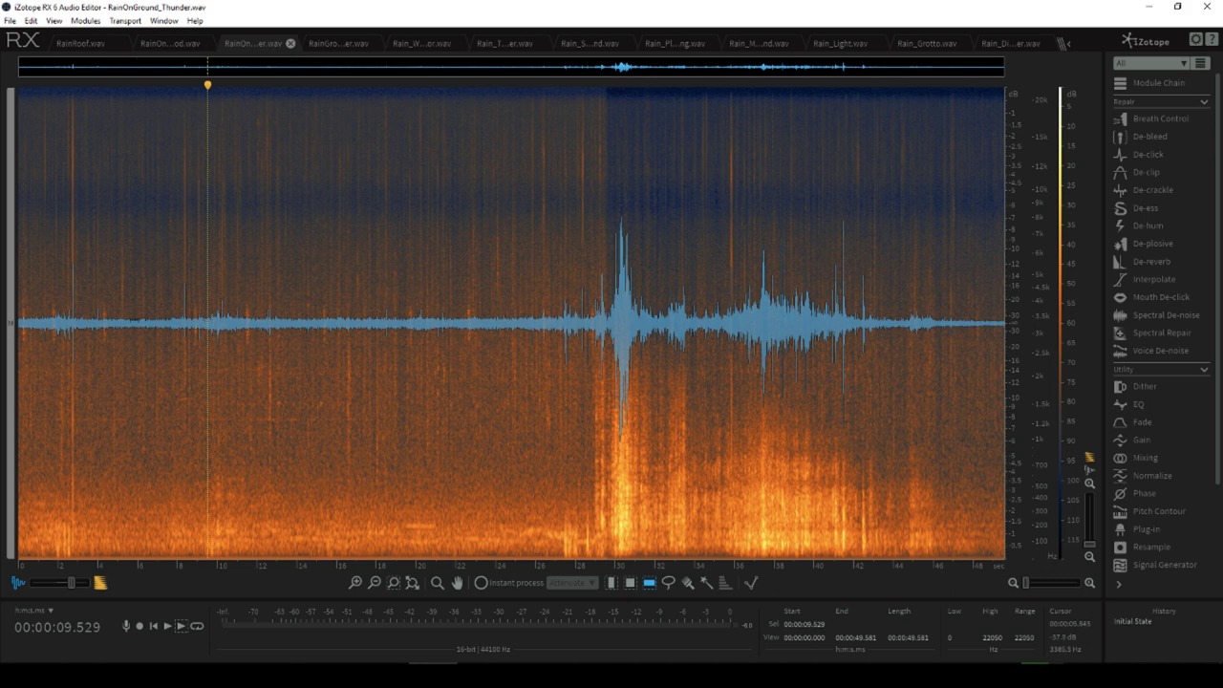
left_click(189, 286)
key("space")
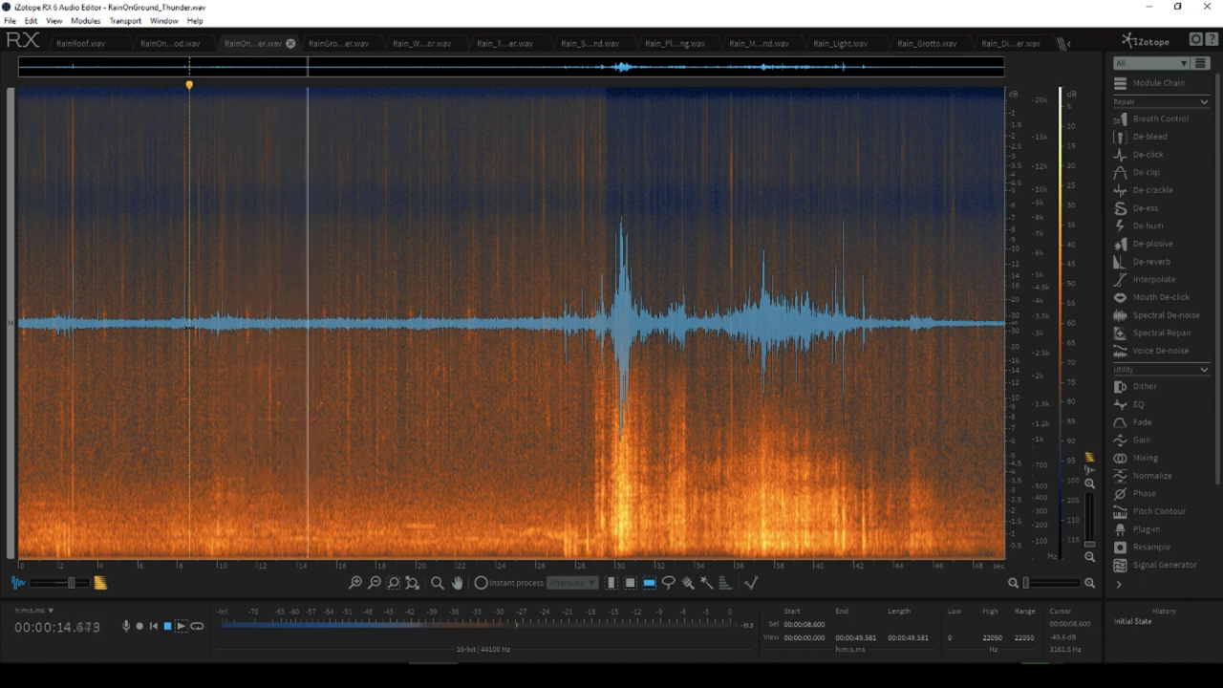
left_click(263, 291)
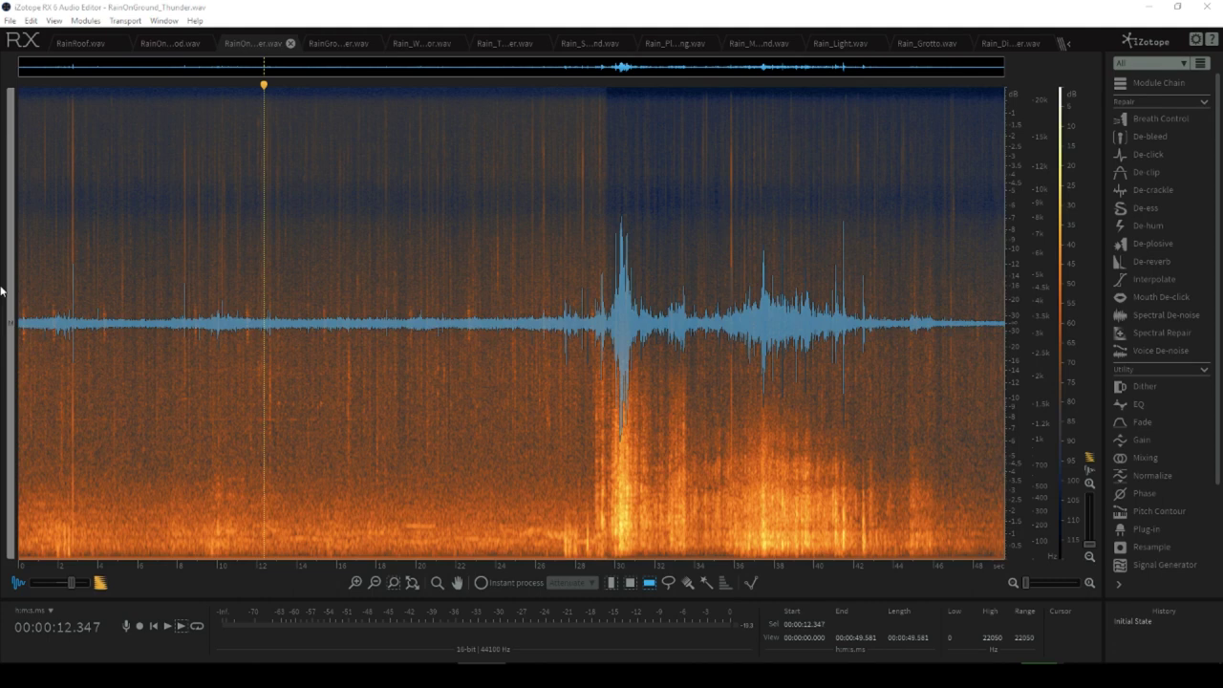
left_click(585, 337)
key("space")
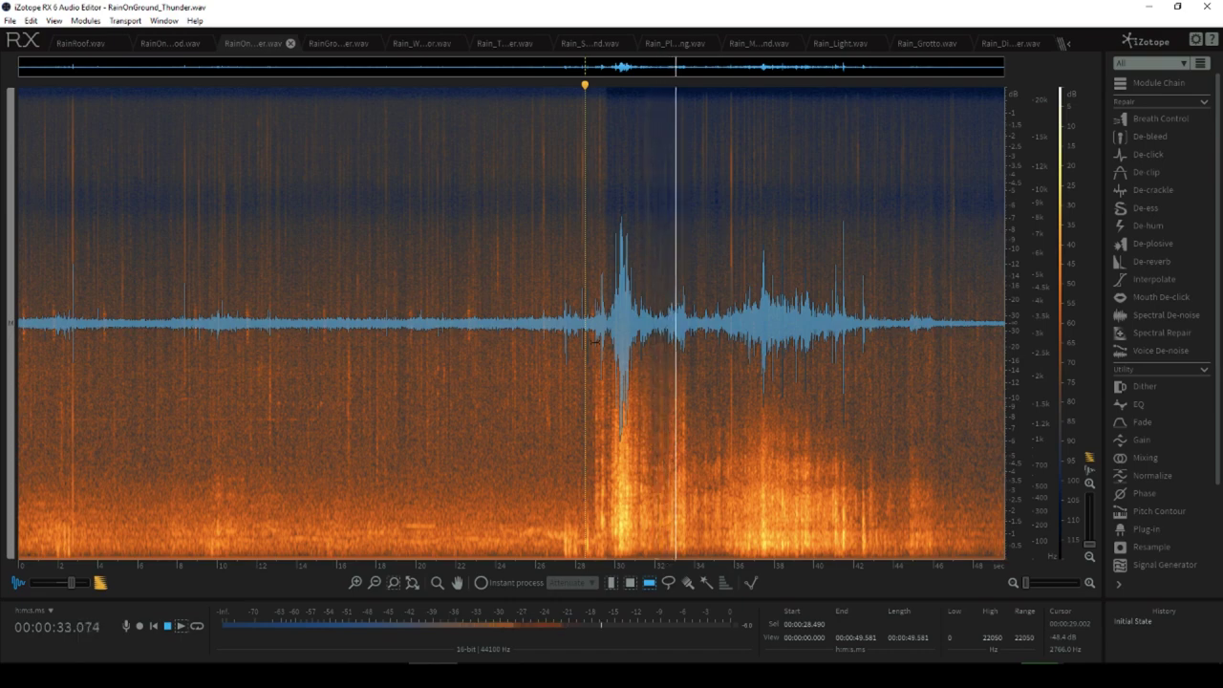
key("space")
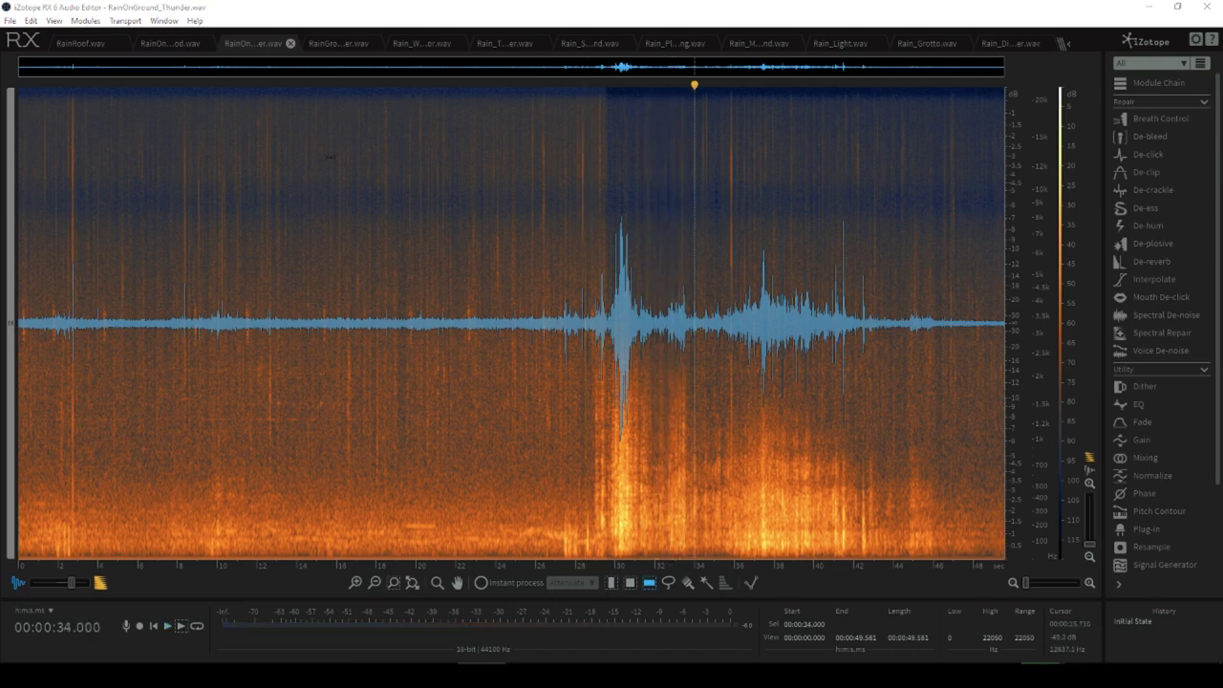
Step: Play the RainGround_Thunder thunder burst from just before it, leaving the play start at 13.7 s
left_click(338, 43)
left_click(111, 261)
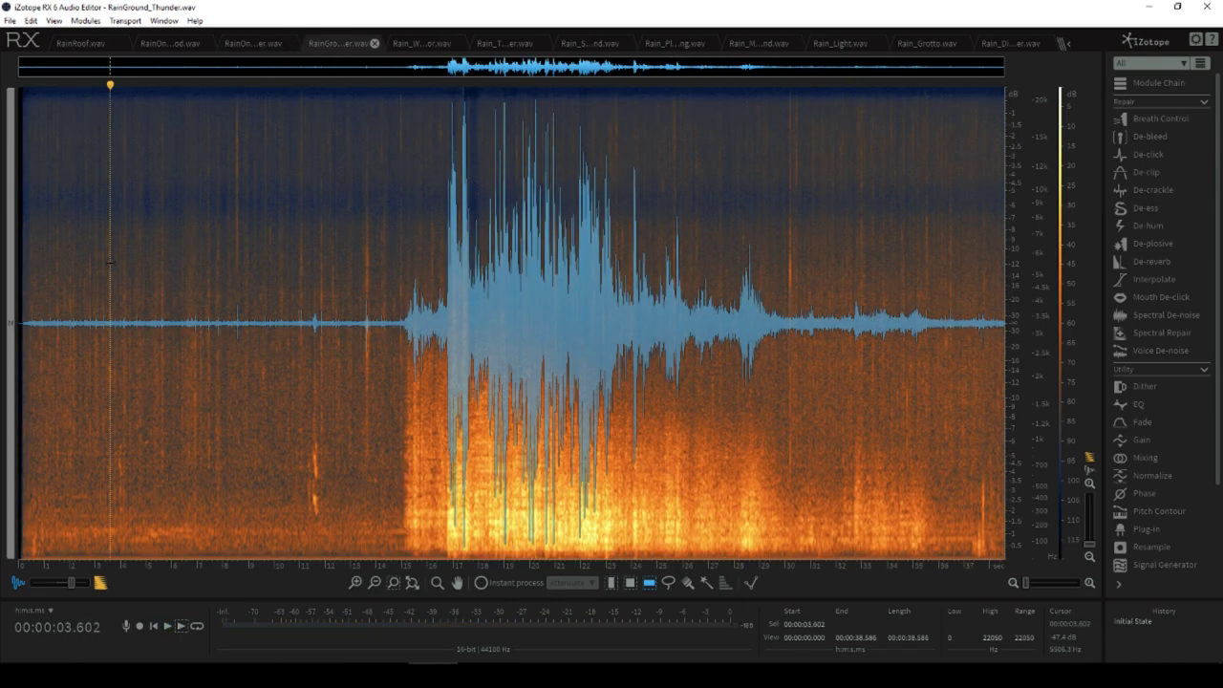
left_click(197, 261)
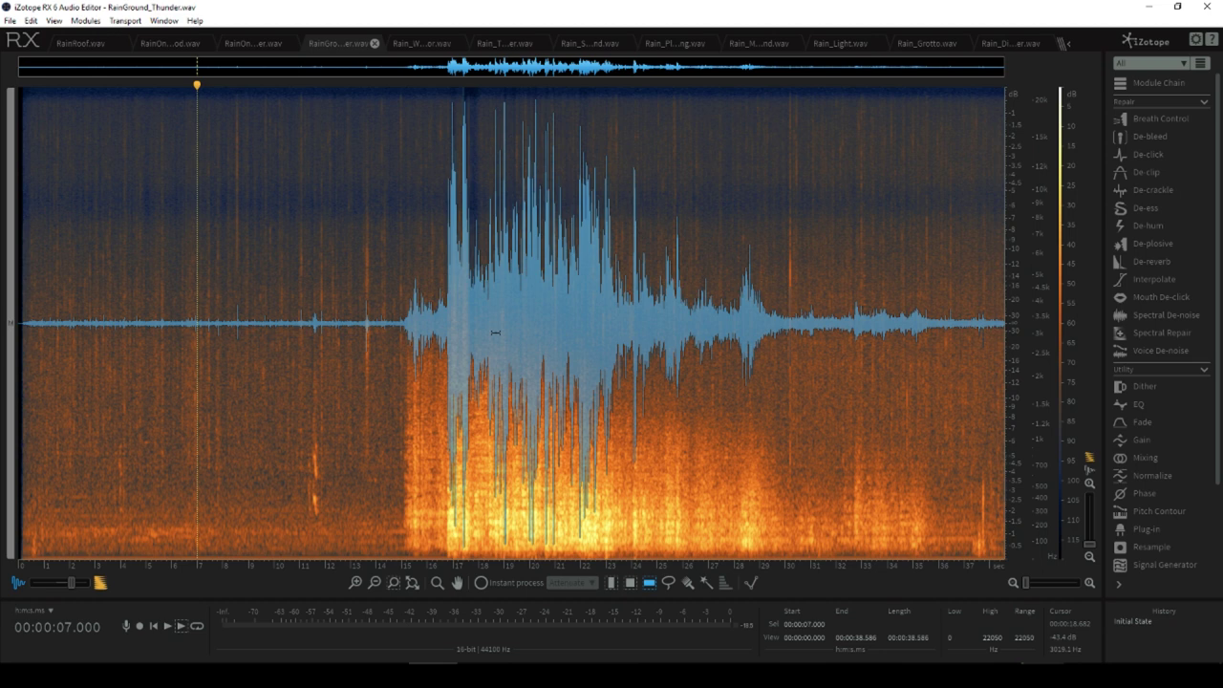
left_click(397, 329)
key("space")
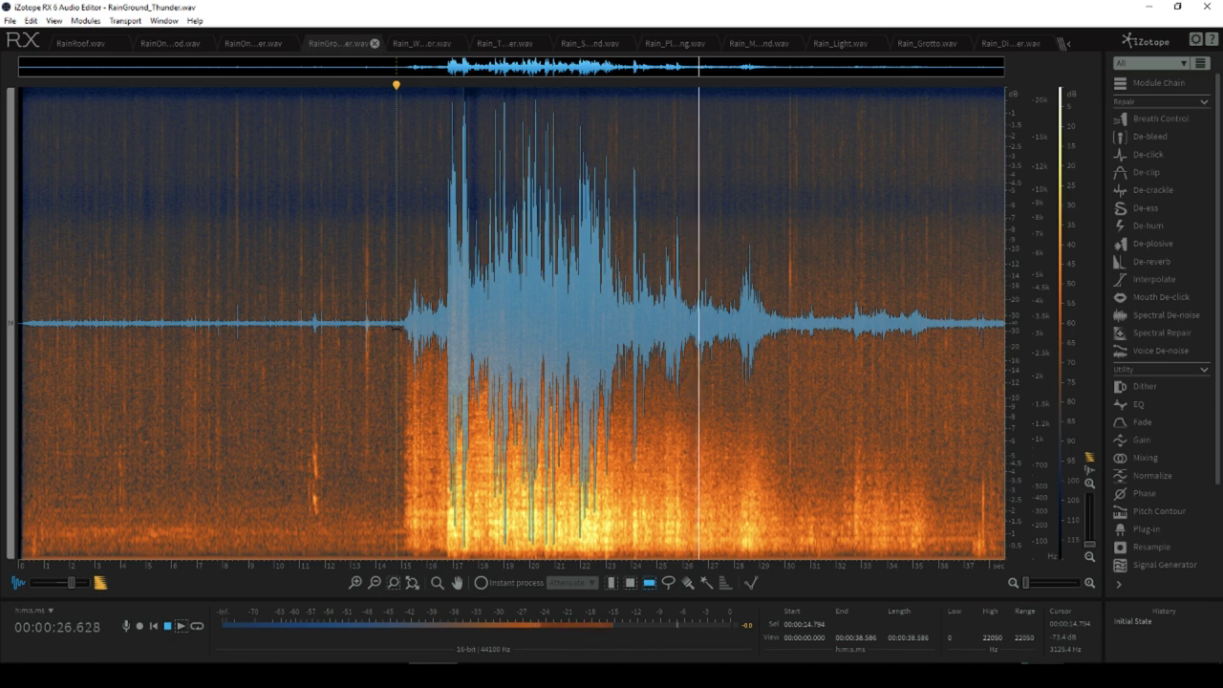
left_click(370, 328)
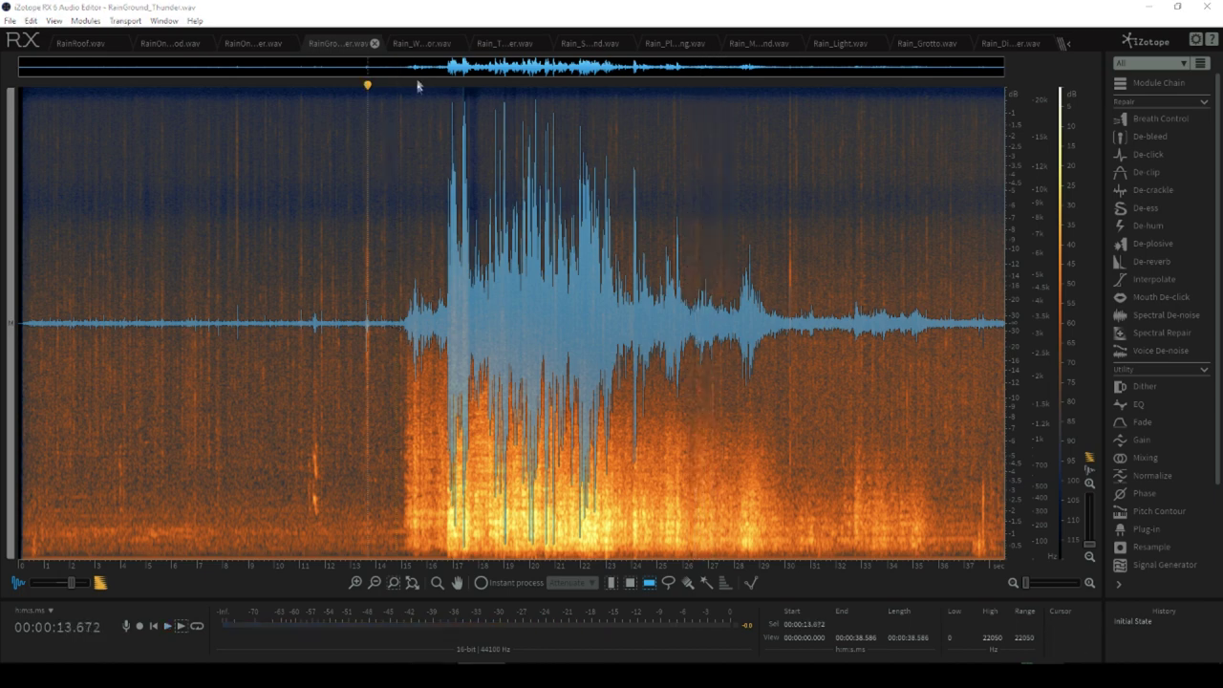
Step: Switch to Rain_WoodDoor.wav and play it from 20 seconds, stopping at 28.8 seconds
left_click(420, 42)
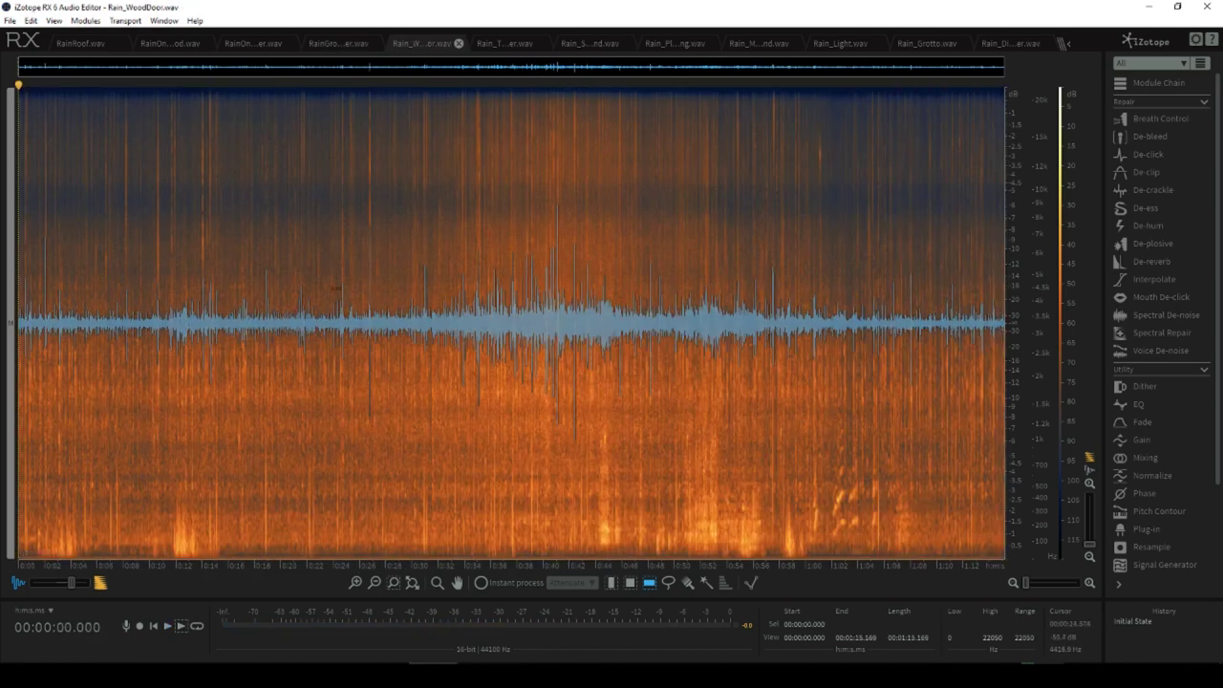
left_click(238, 325)
left_click(279, 325)
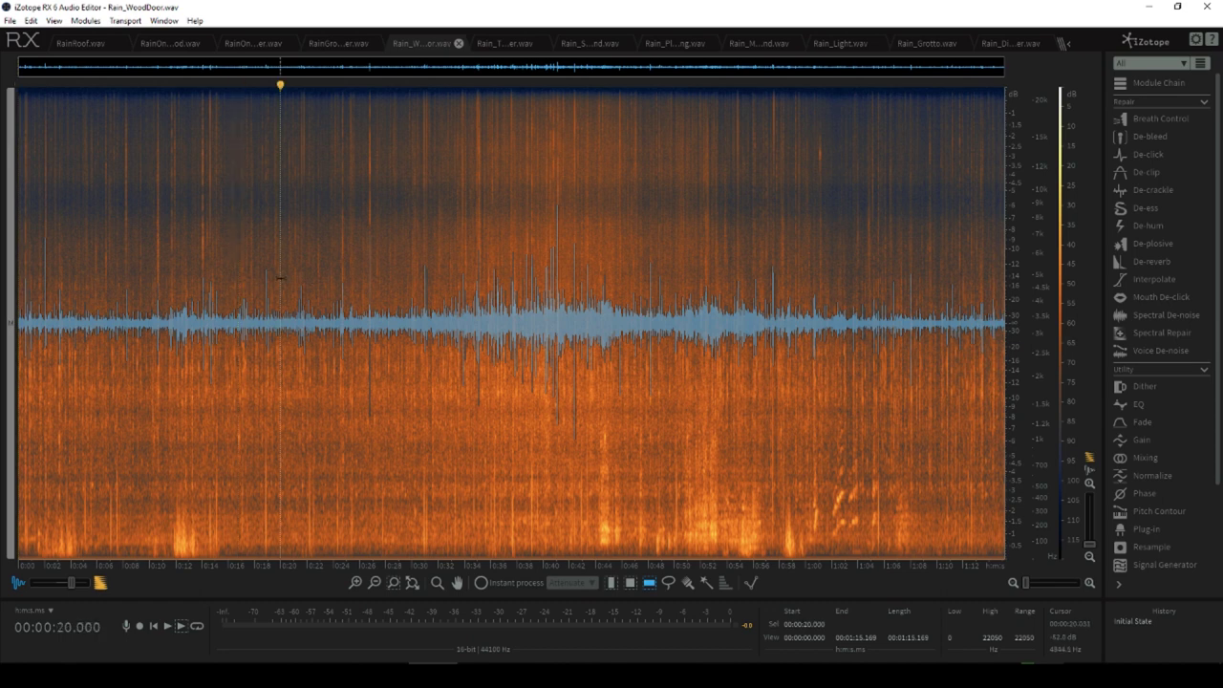
key("space")
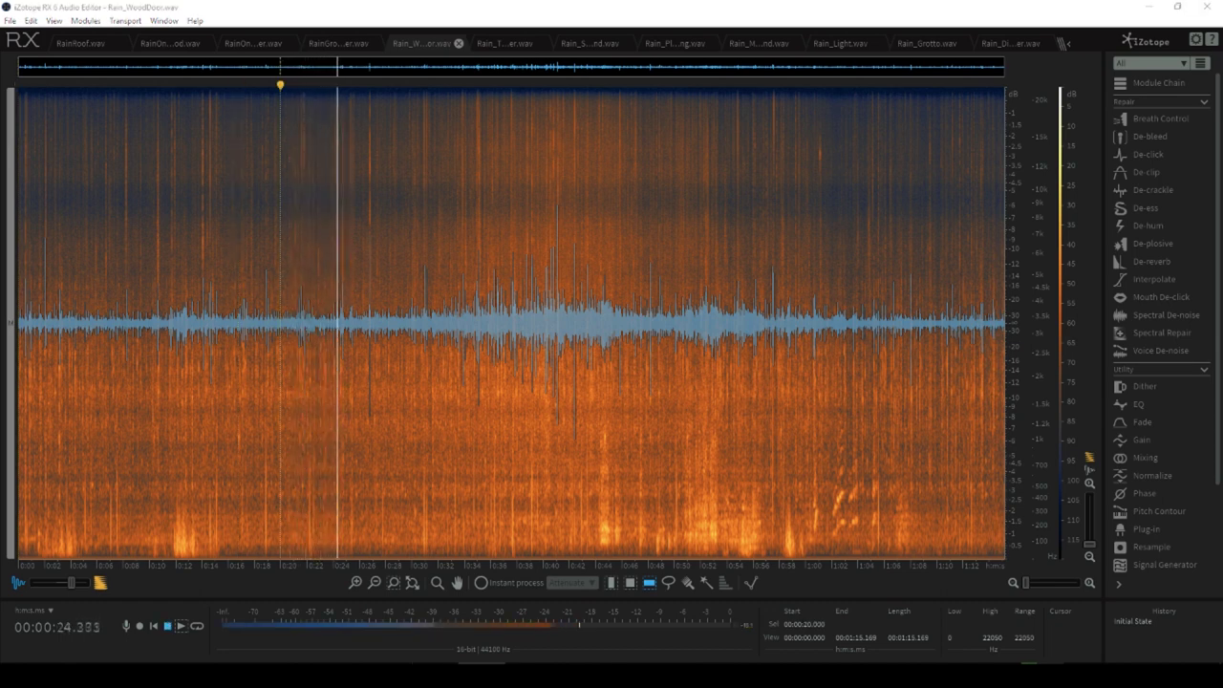
left_click(397, 325)
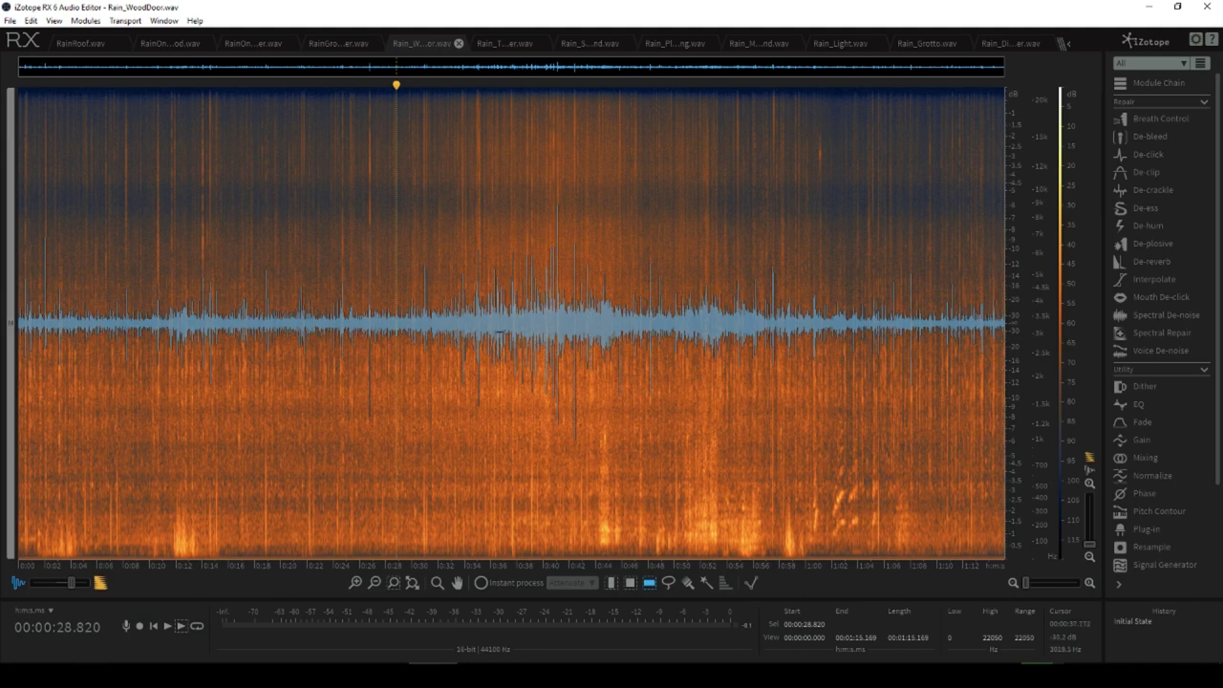
Step: Listen to Rain_WoodDoor from 42 and 44 seconds, then stop playback
left_click(568, 324)
key("space")
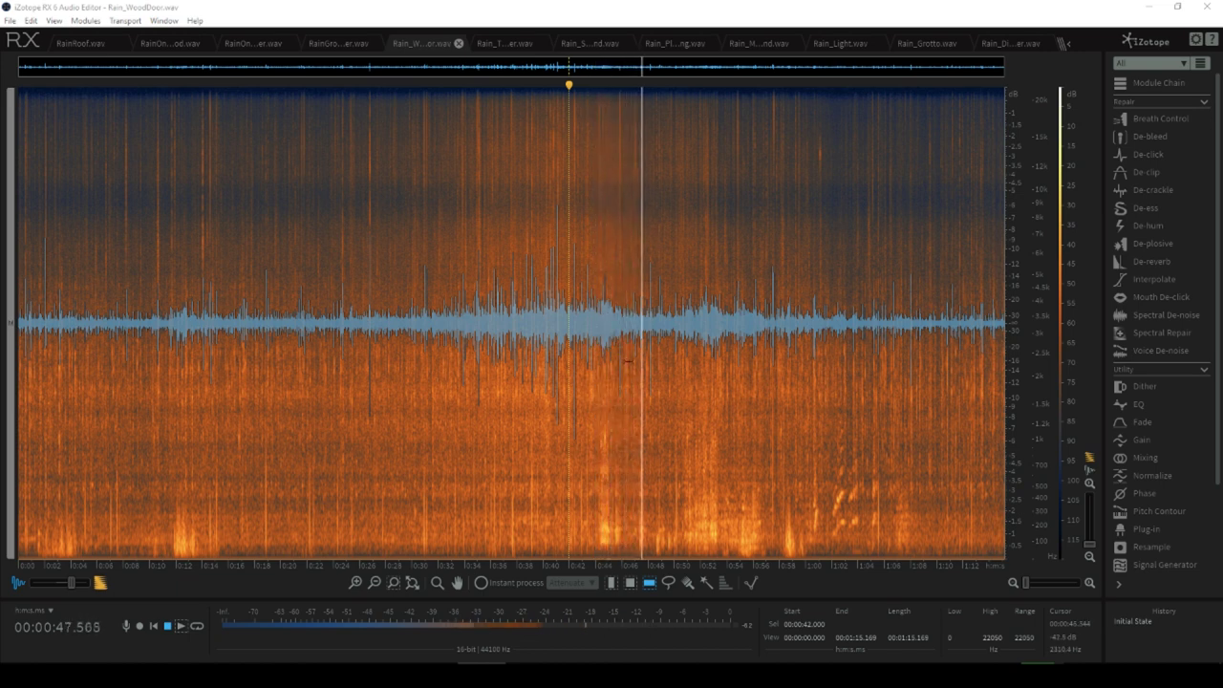
left_click(585, 339)
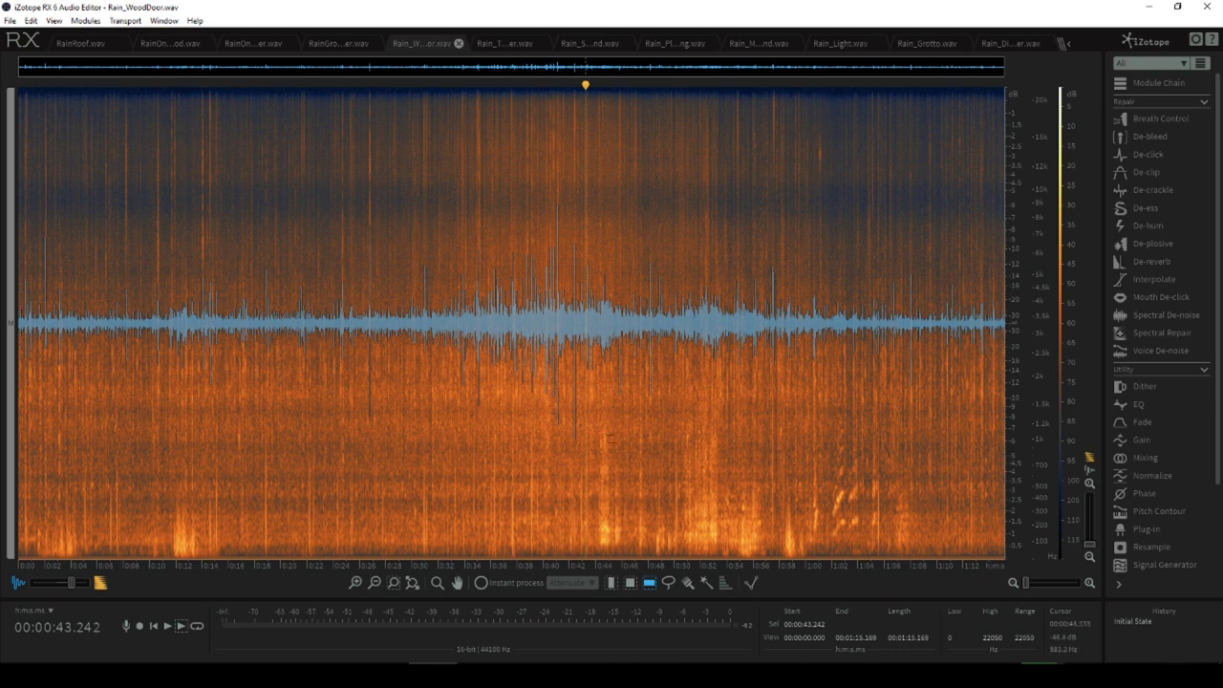
left_click(596, 388)
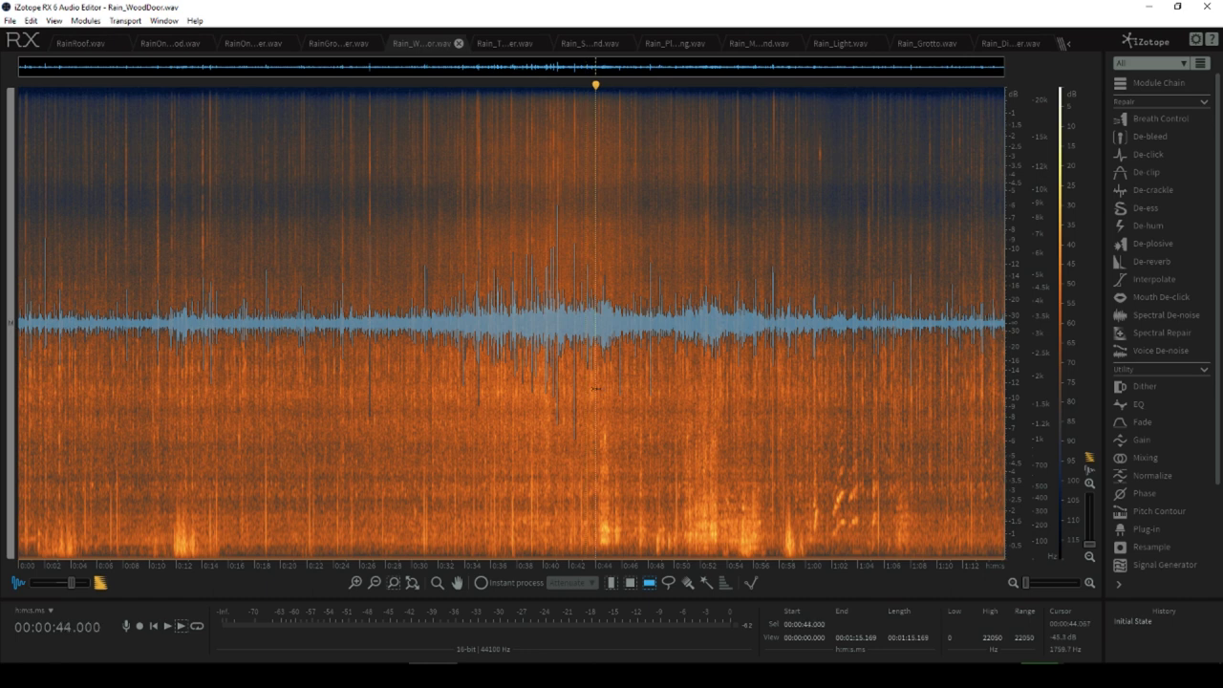
key("space")
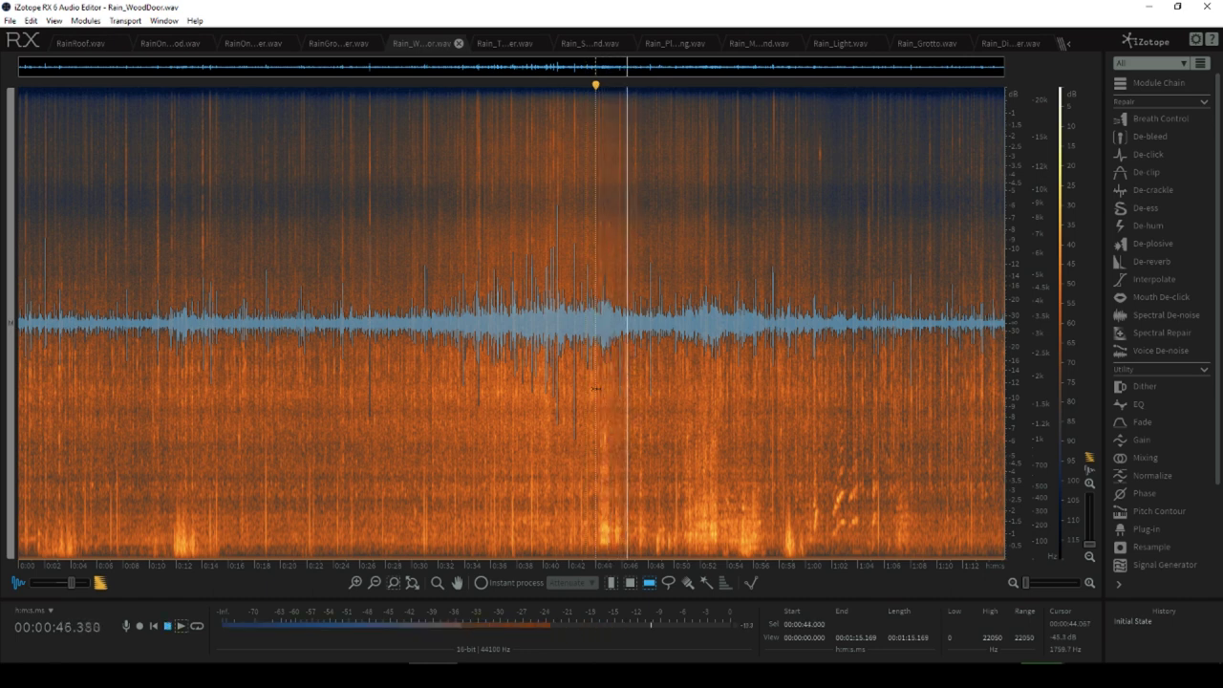
key("space")
Step: Lasso the low-frequency burst near 44 s and attenuate it with Spectral Repair
left_click(1164, 329)
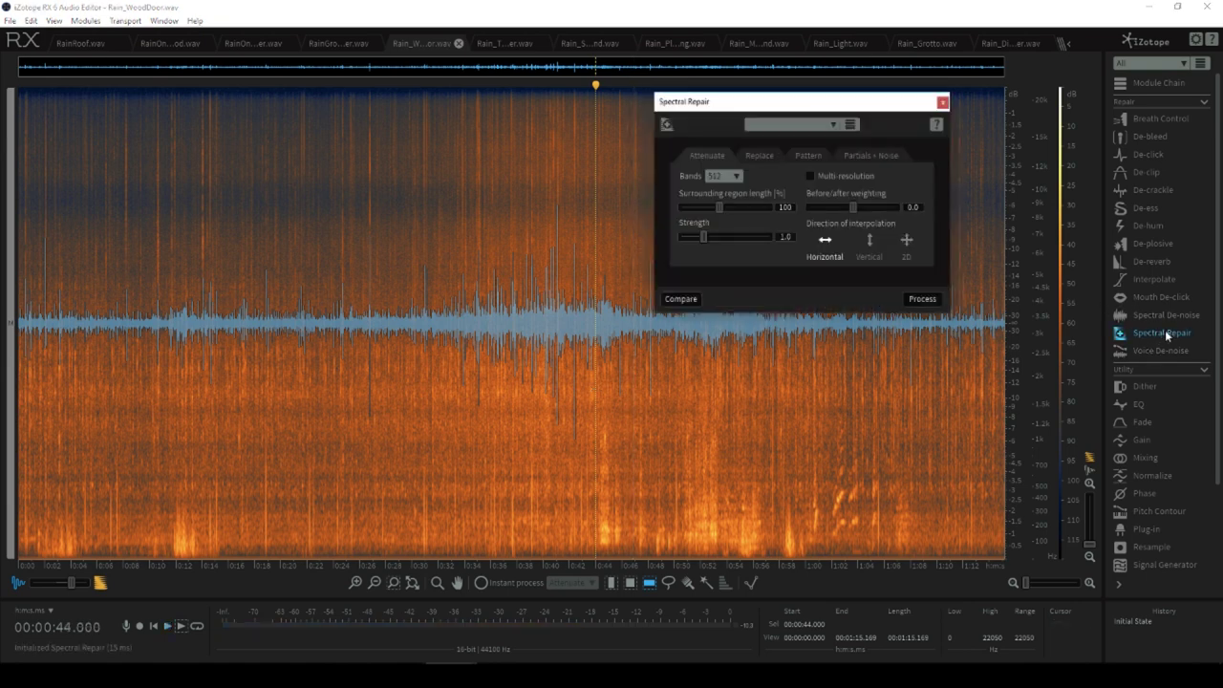
left_click(669, 583)
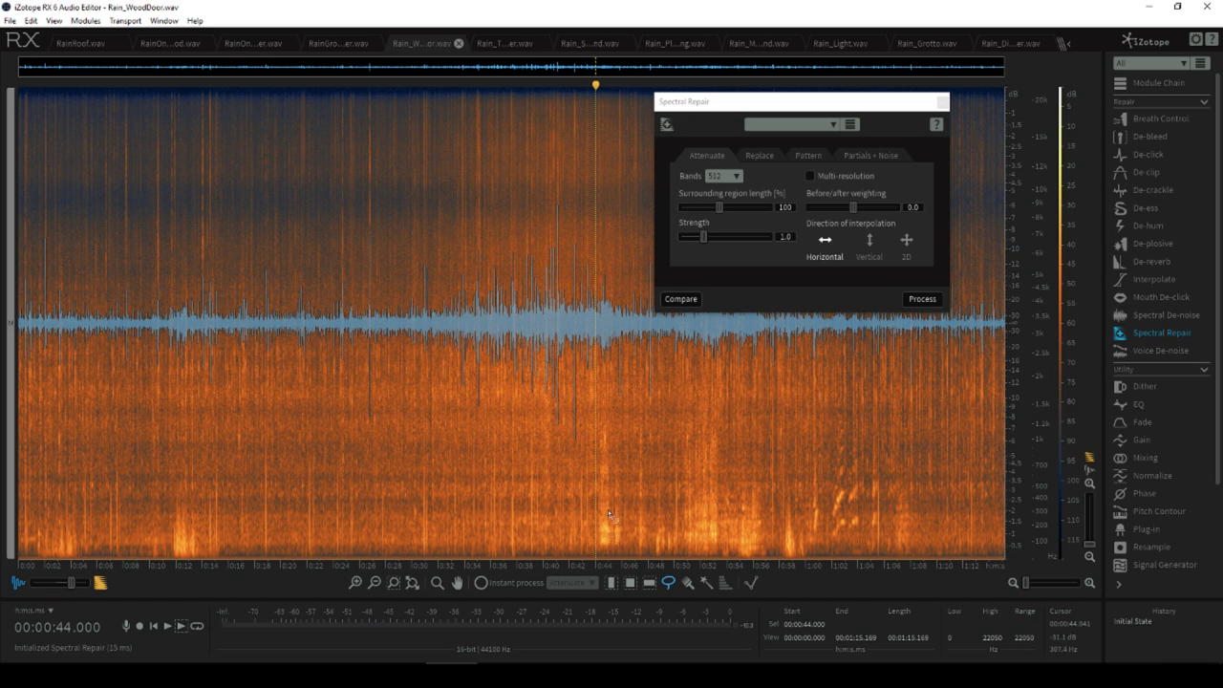
mouse_move(604, 437)
left_mouse_down()
mouse_move(600, 551)
mouse_move(616, 482)
mouse_move(607, 428)
left_mouse_up()
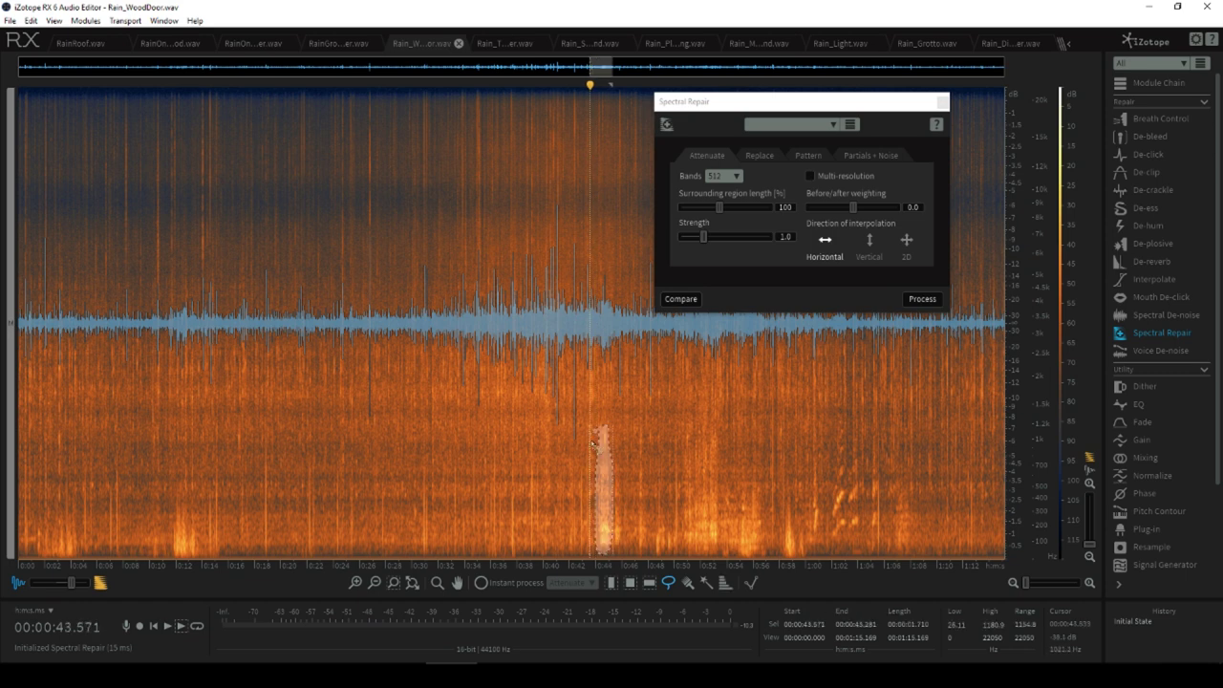
left_click(923, 299)
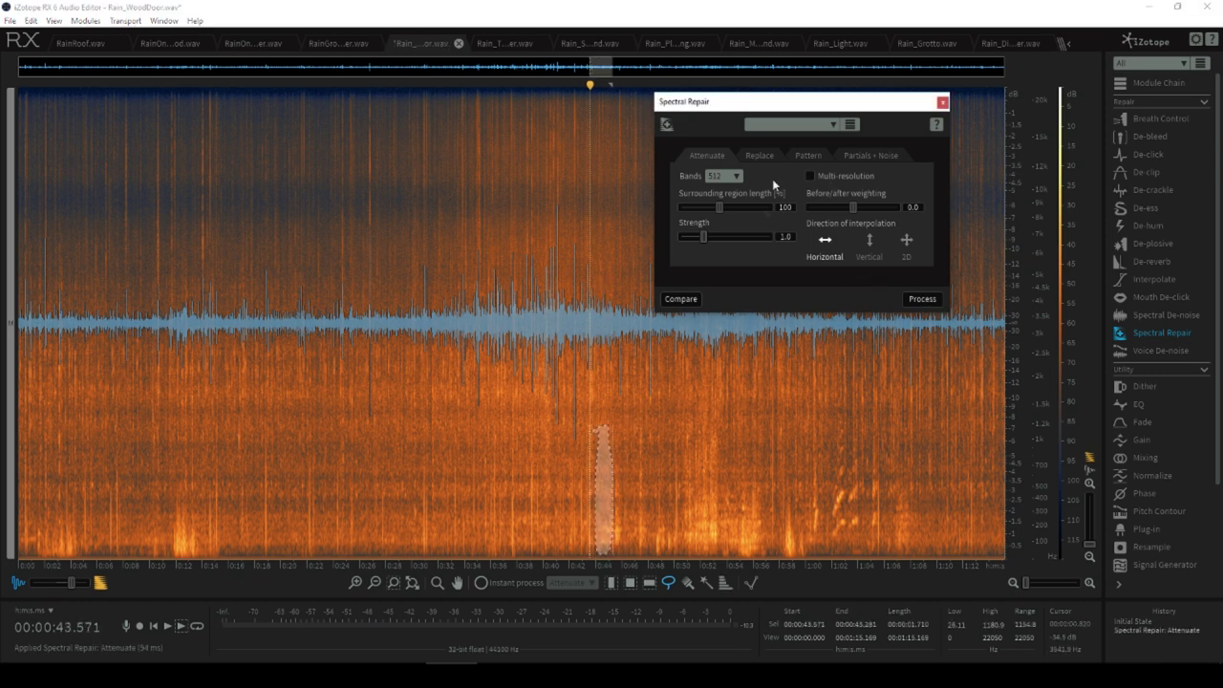
Step: Listen to the repaired section from 44 seconds and again from about 1:01
left_click(612, 582)
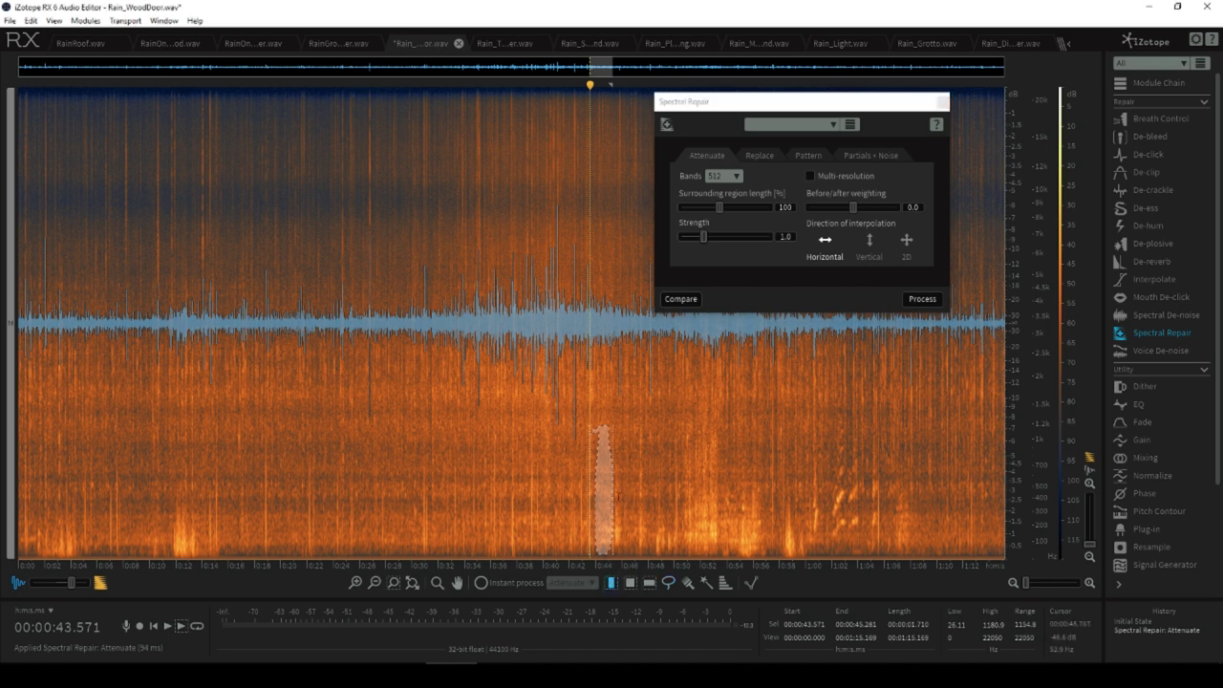
left_click(597, 401)
key("space")
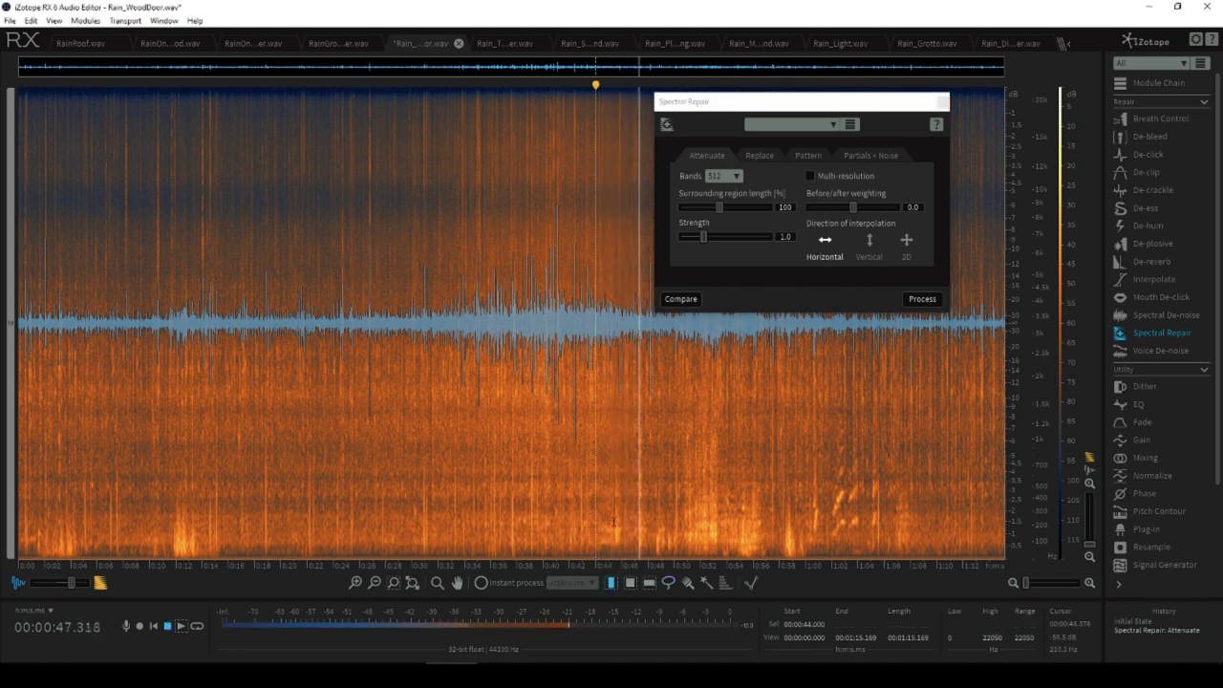
key("space")
left_click(581, 503)
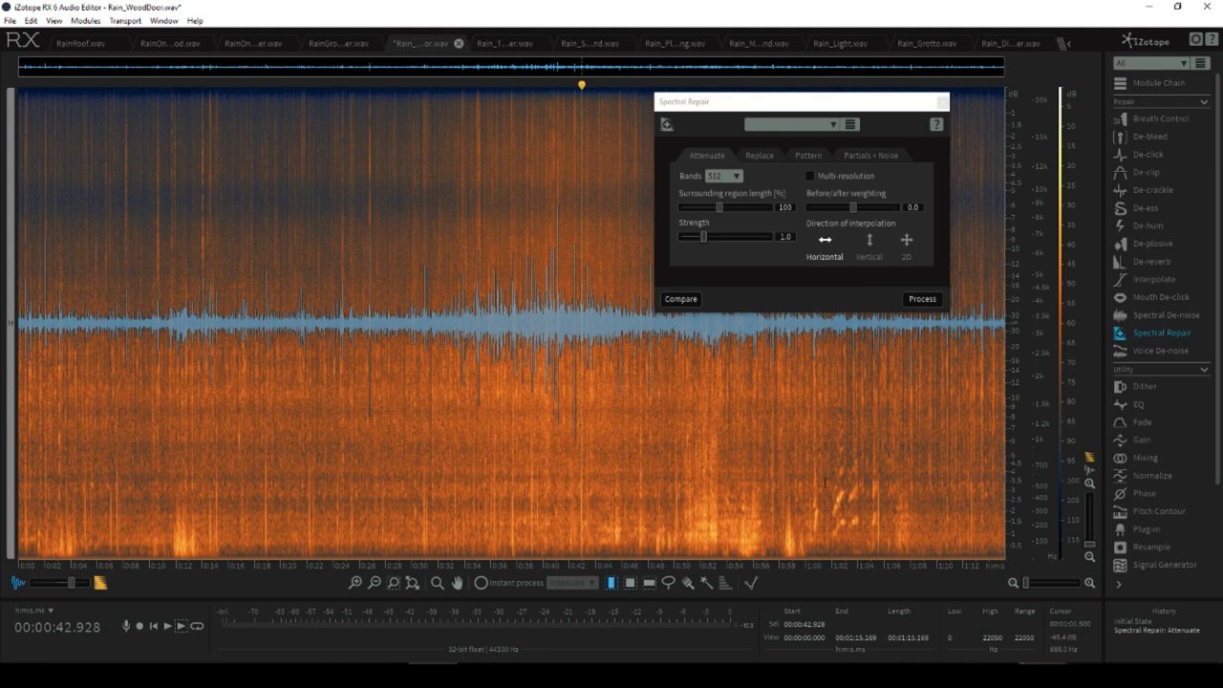
left_click(818, 467)
key("space")
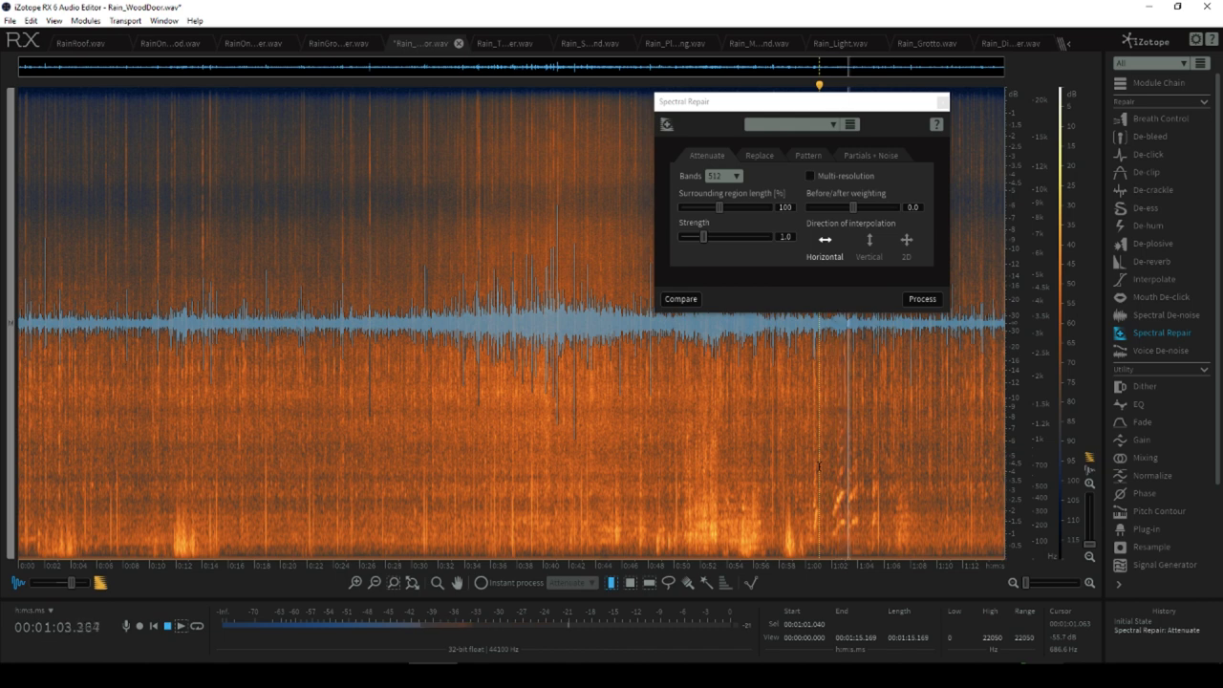
key("space")
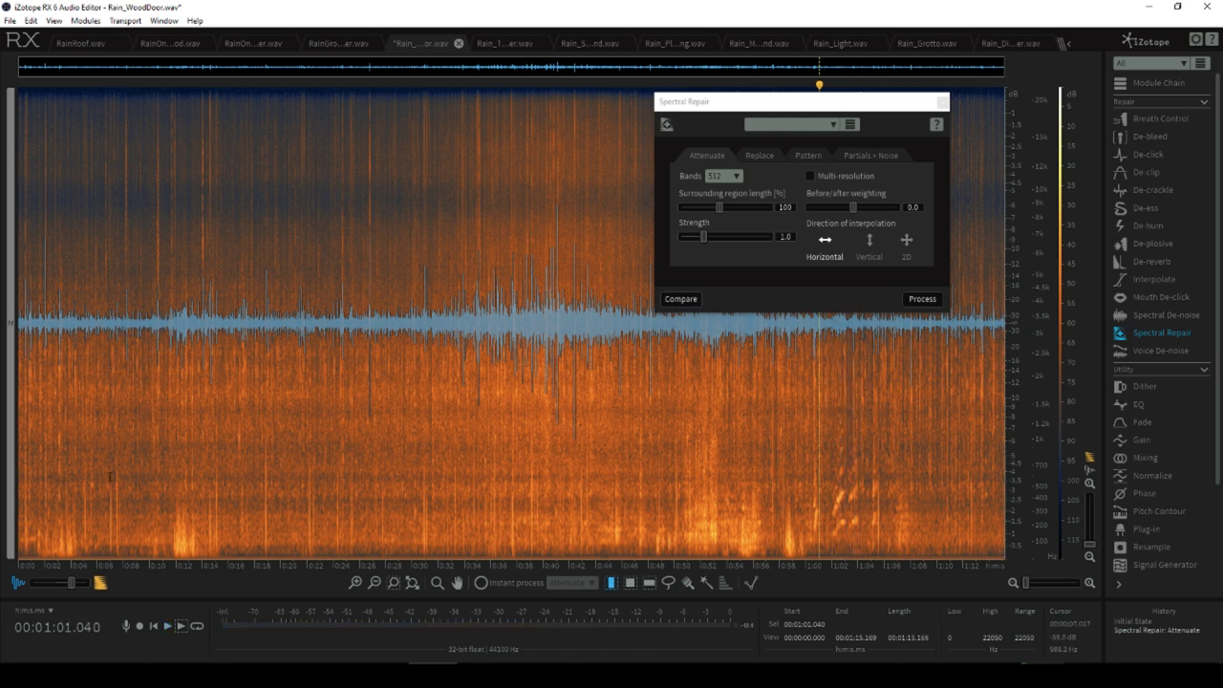
Step: Switch to Rain_Thunder.wav and play it from near the start
left_click(504, 43)
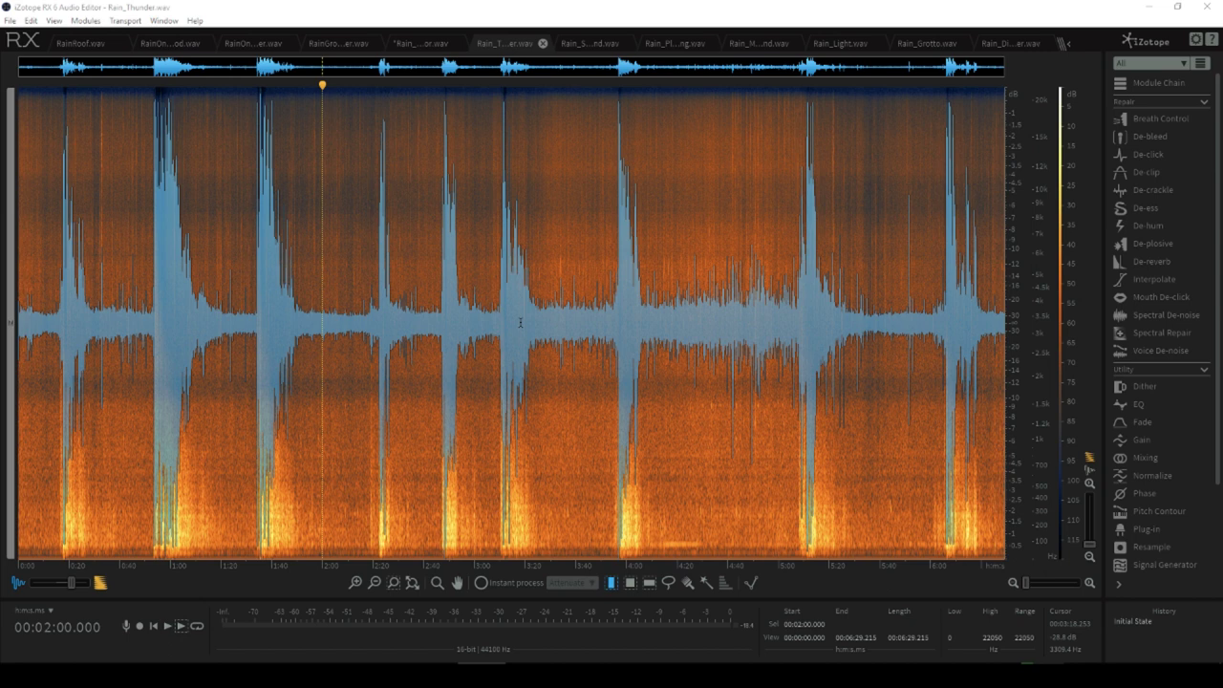
left_click(45, 287)
key("space")
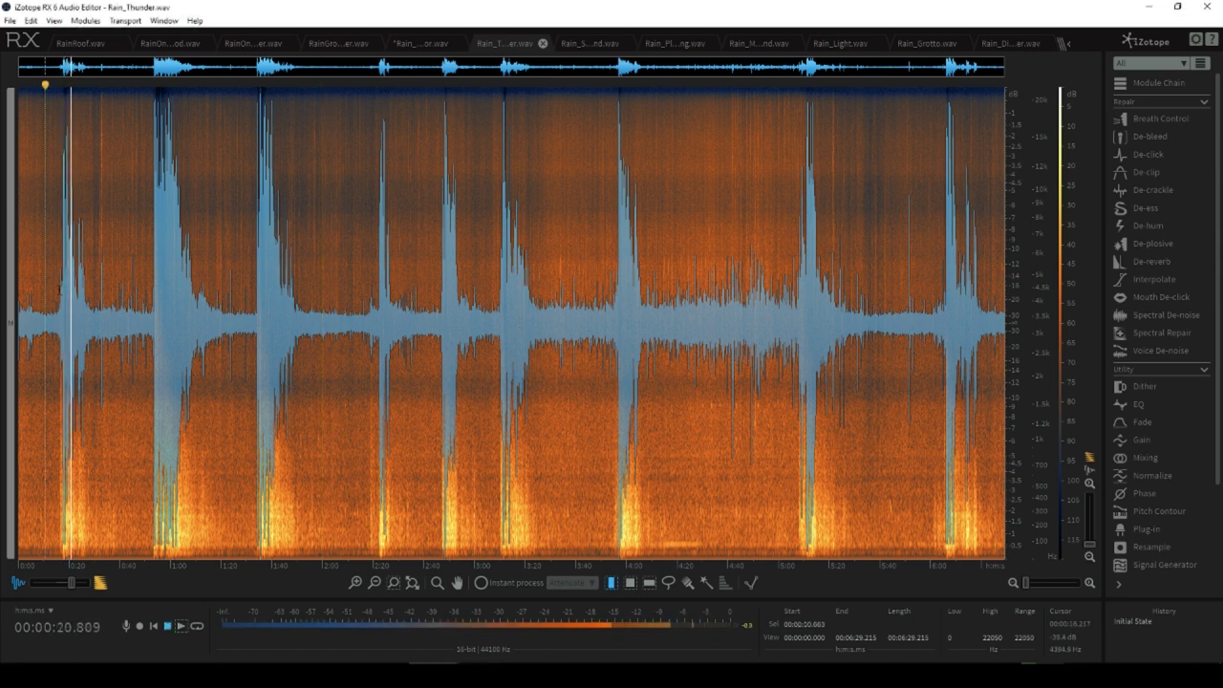
left_click(155, 301)
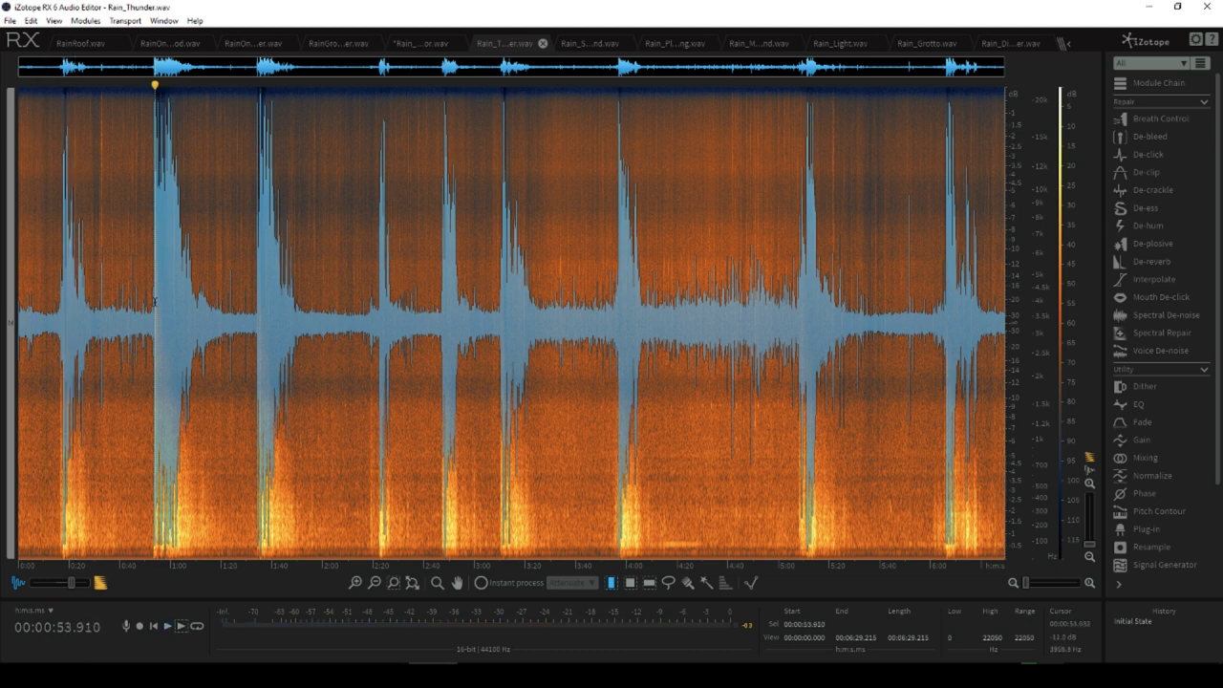
key("space")
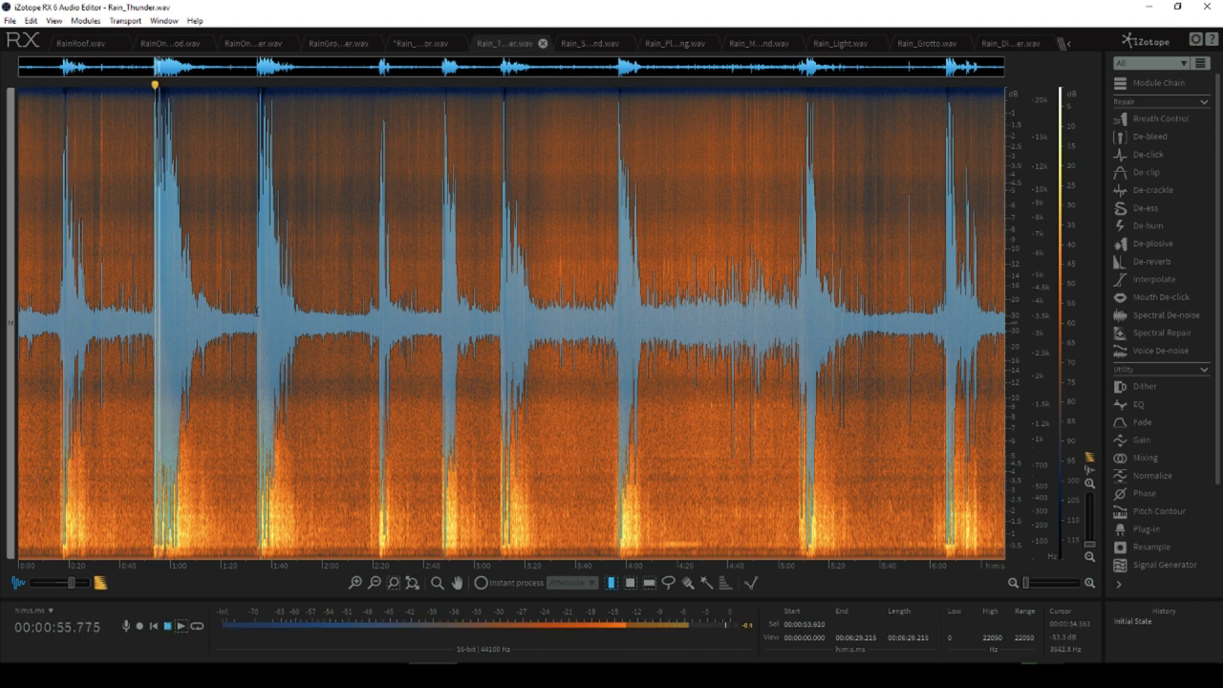
left_click(256, 309)
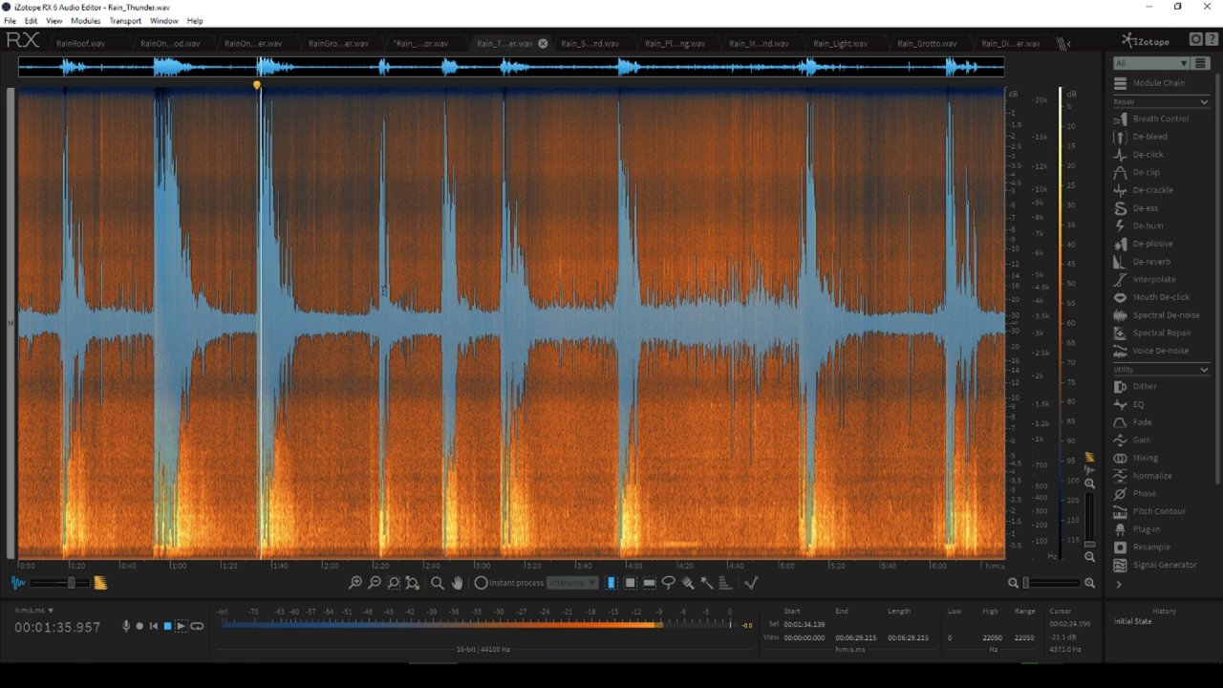
left_click(440, 289)
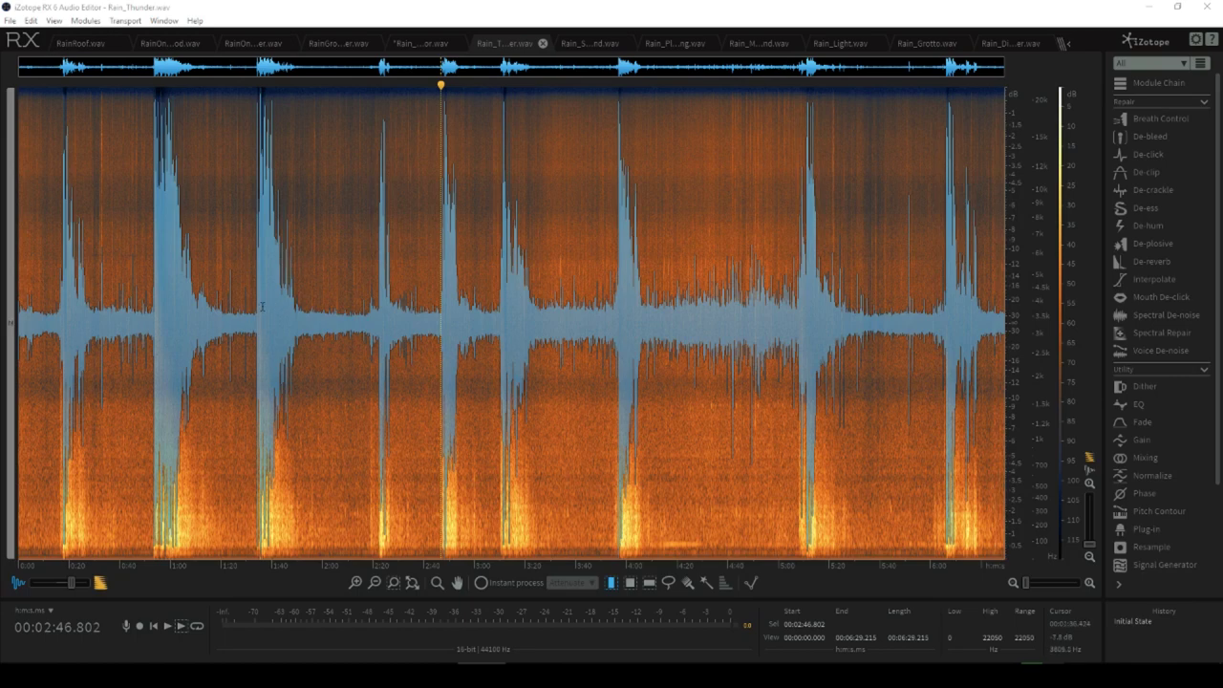
key("ctrl+Tab")
key("space")
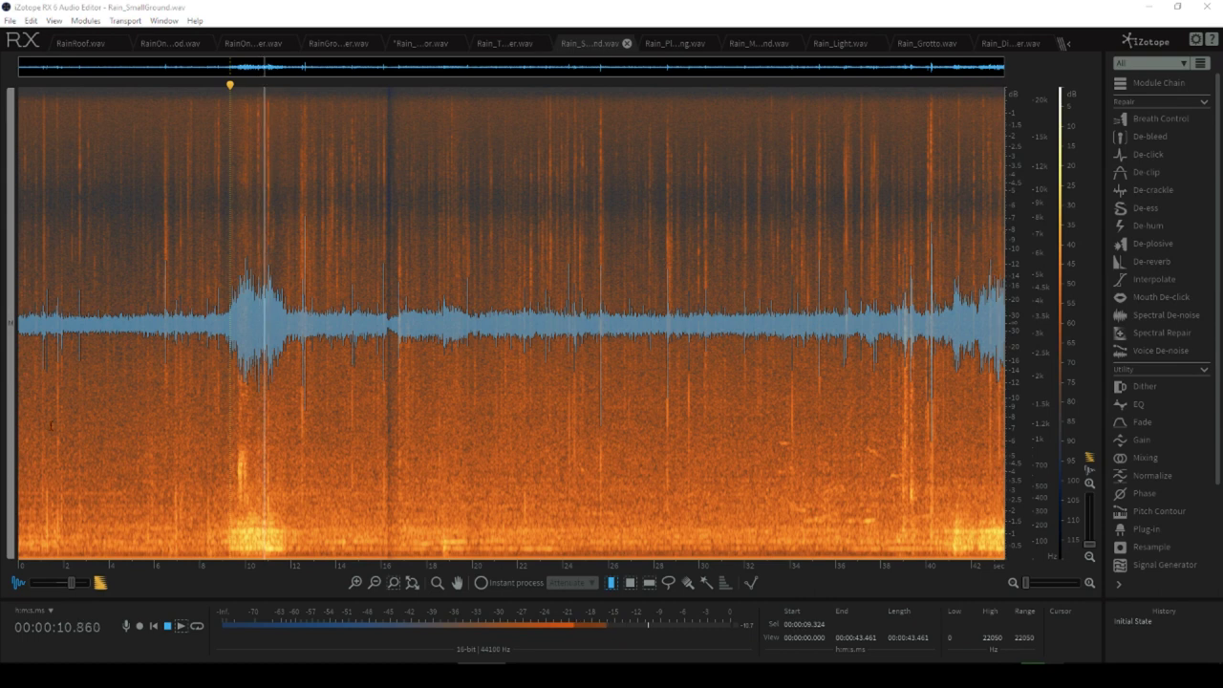
Step: Play Rain_SmallGround.wav from about 21.7 seconds, stop at 17.8 s, then go to Rain_PlasticCeiling.wav
left_click(511, 328)
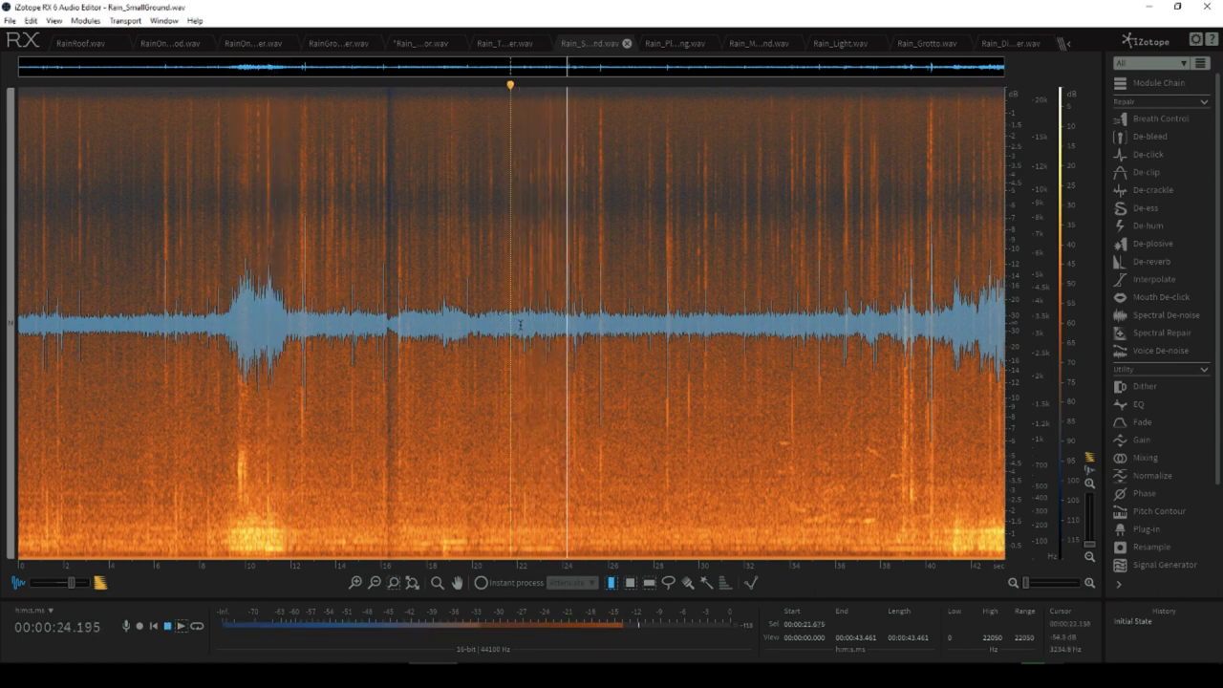
key("space")
left_click(422, 329)
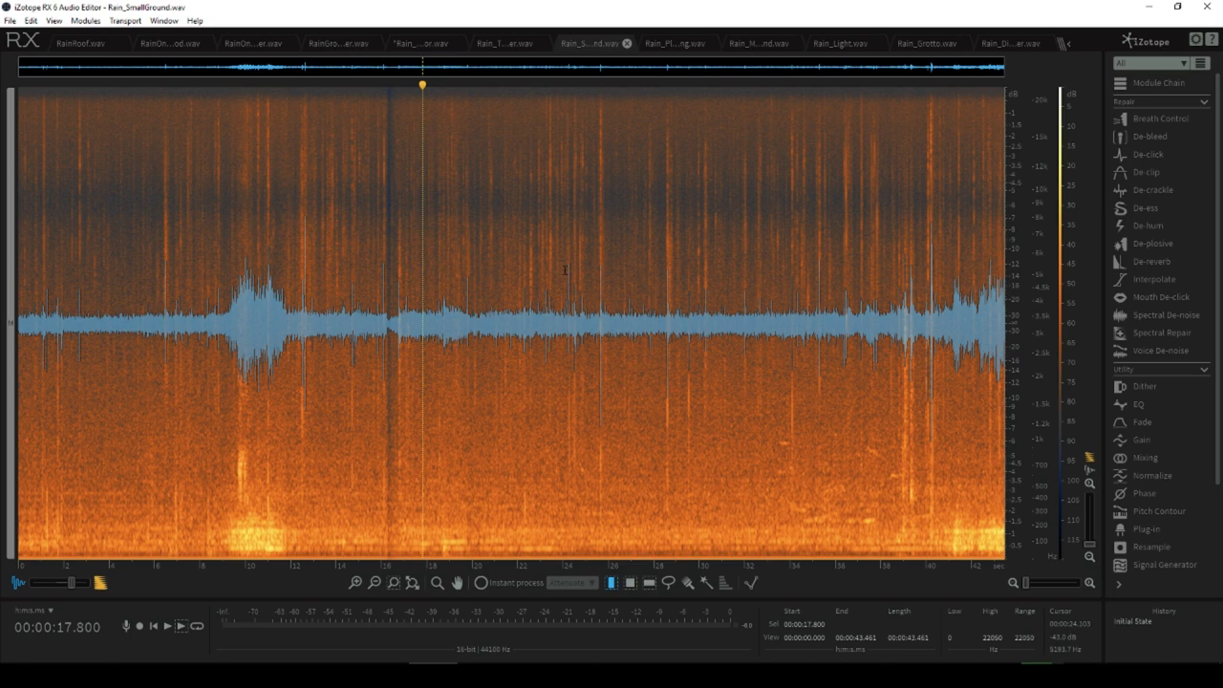
key("ctrl+Tab")
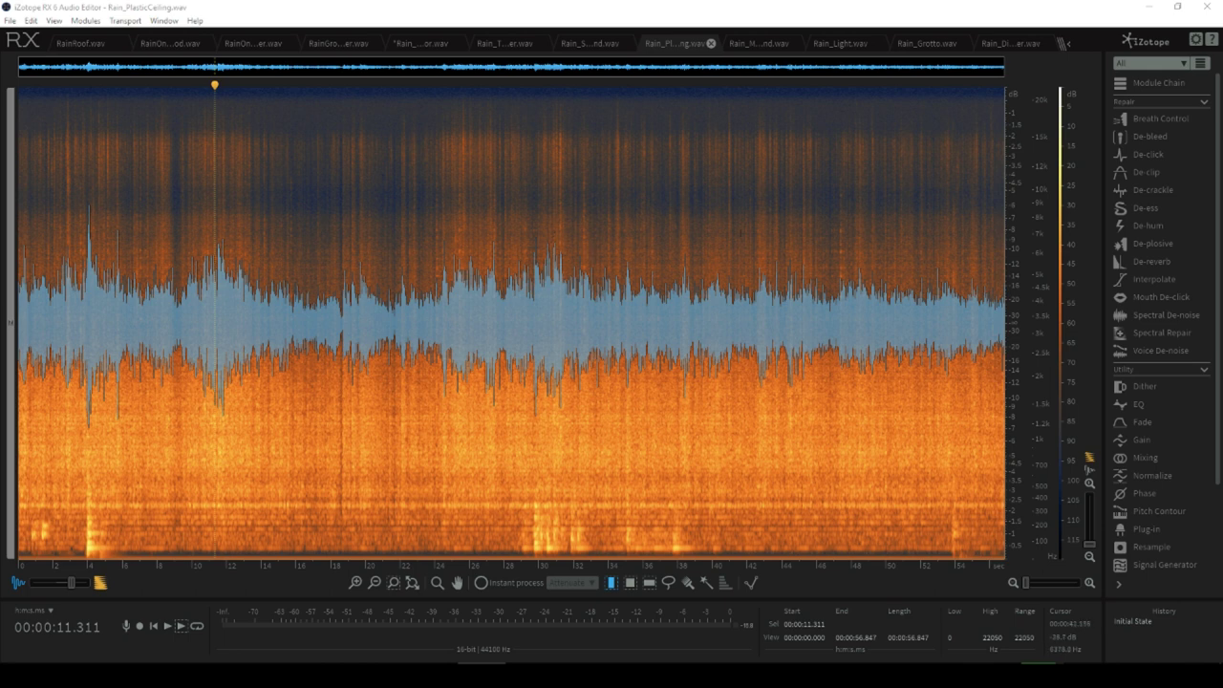
Step: Play Rain_PlasticCeiling.wav from 6.9 seconds, then switch to Rain_MassiveGround.wav
left_click(71, 66)
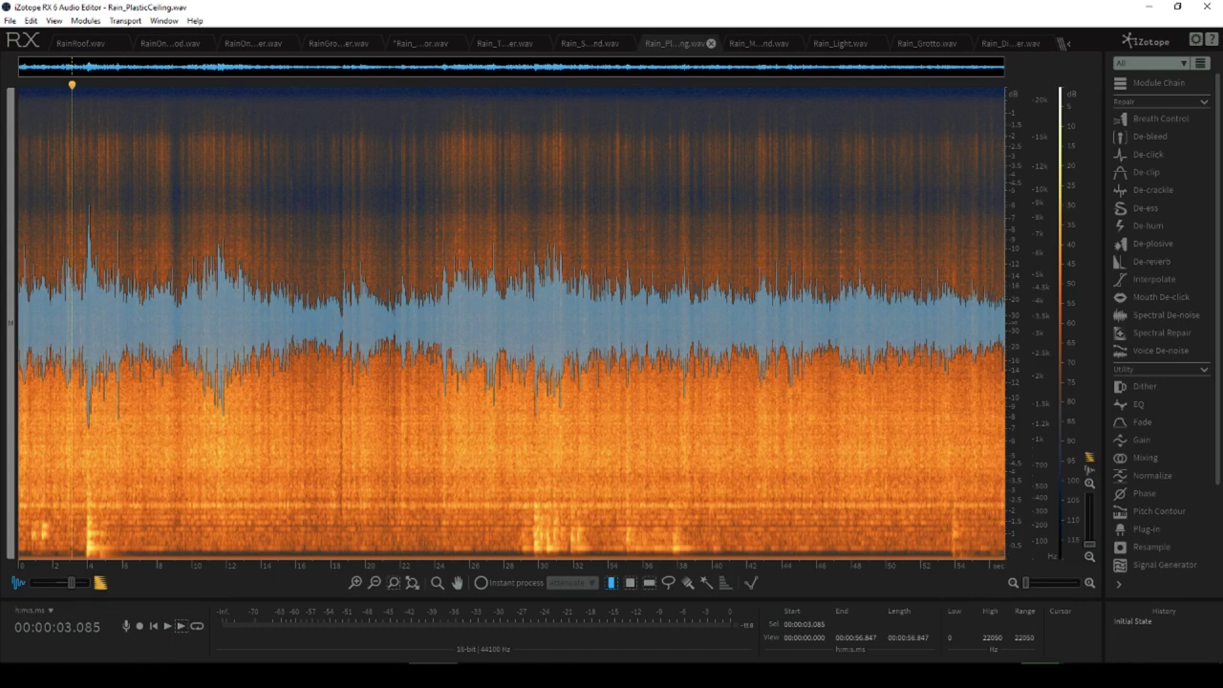
left_click(137, 66)
key("space")
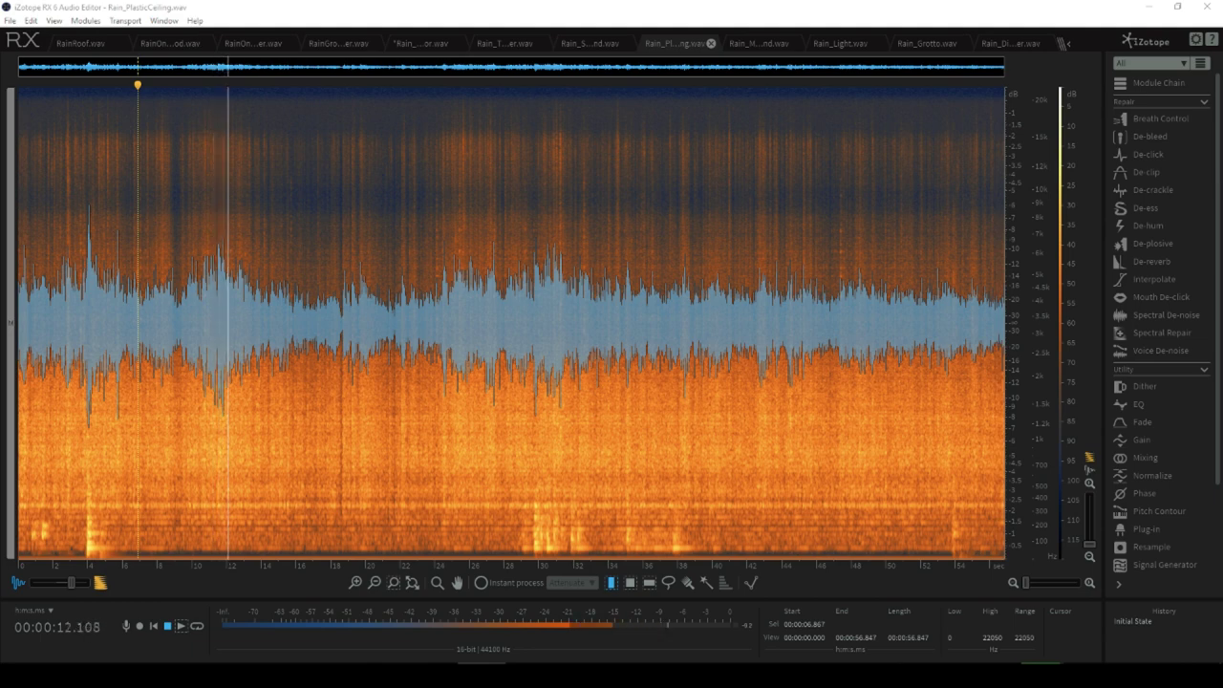
key("ctrl+Tab")
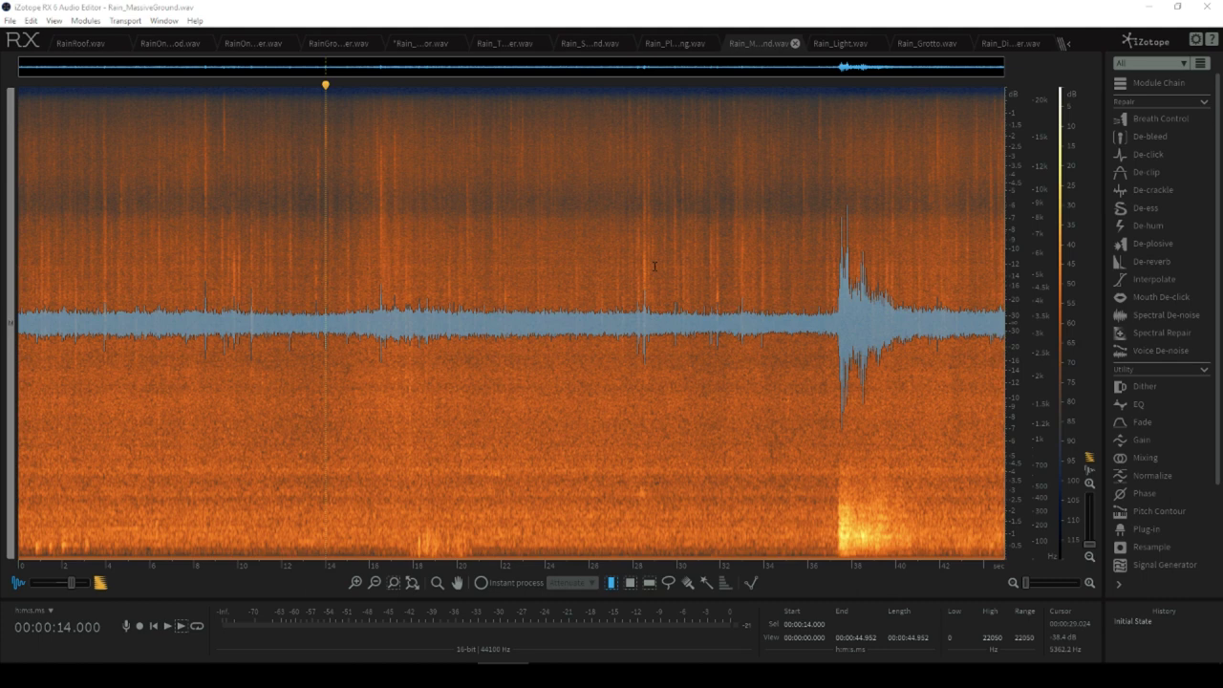
Step: Set Rain_MassiveGround's playhead to 16.2 s, then play Rain_Light.wav from about 49 seconds
left_click(373, 294)
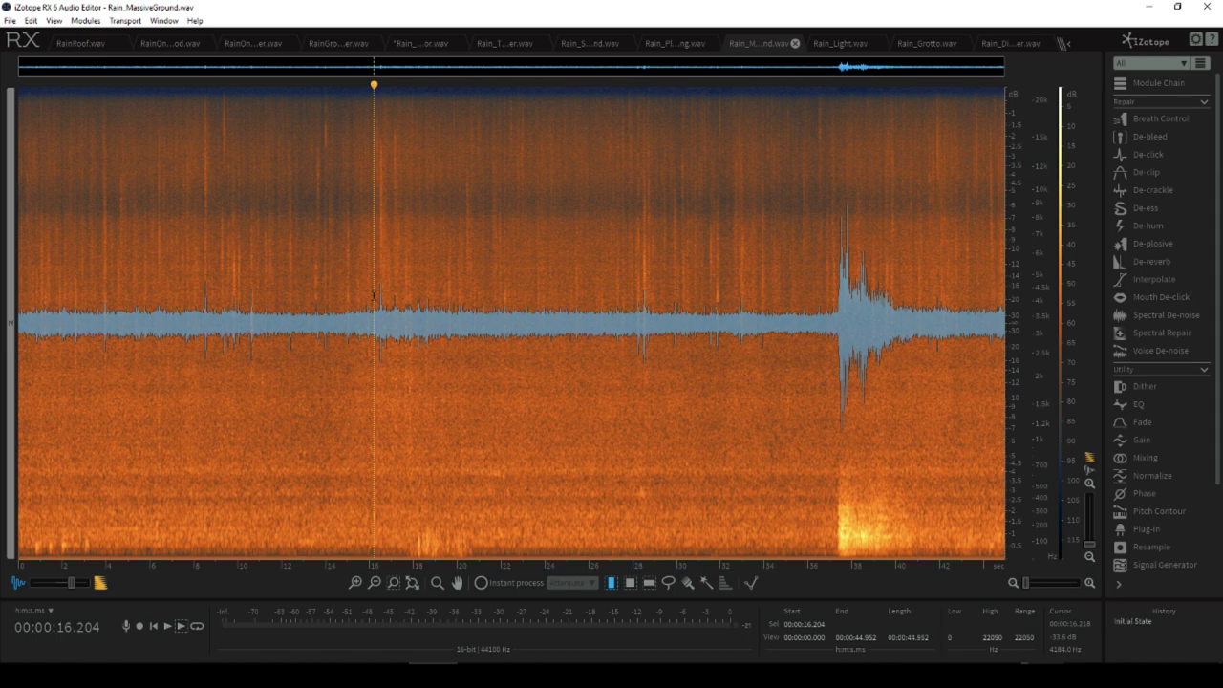
key("ctrl+Tab")
key("space")
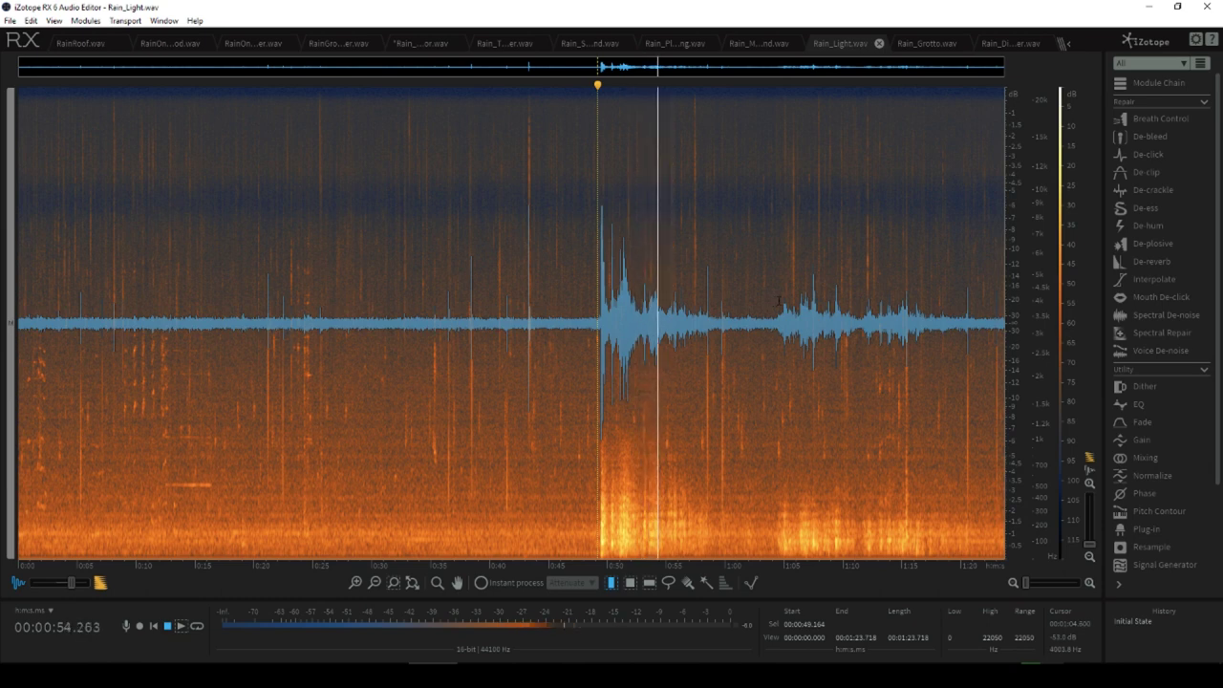
Step: Replay Rain_Light from 24 seconds, jumping to 41 and 57.6 s, then switch to Rain_Grotto.wav
key("space")
left_click(405, 295)
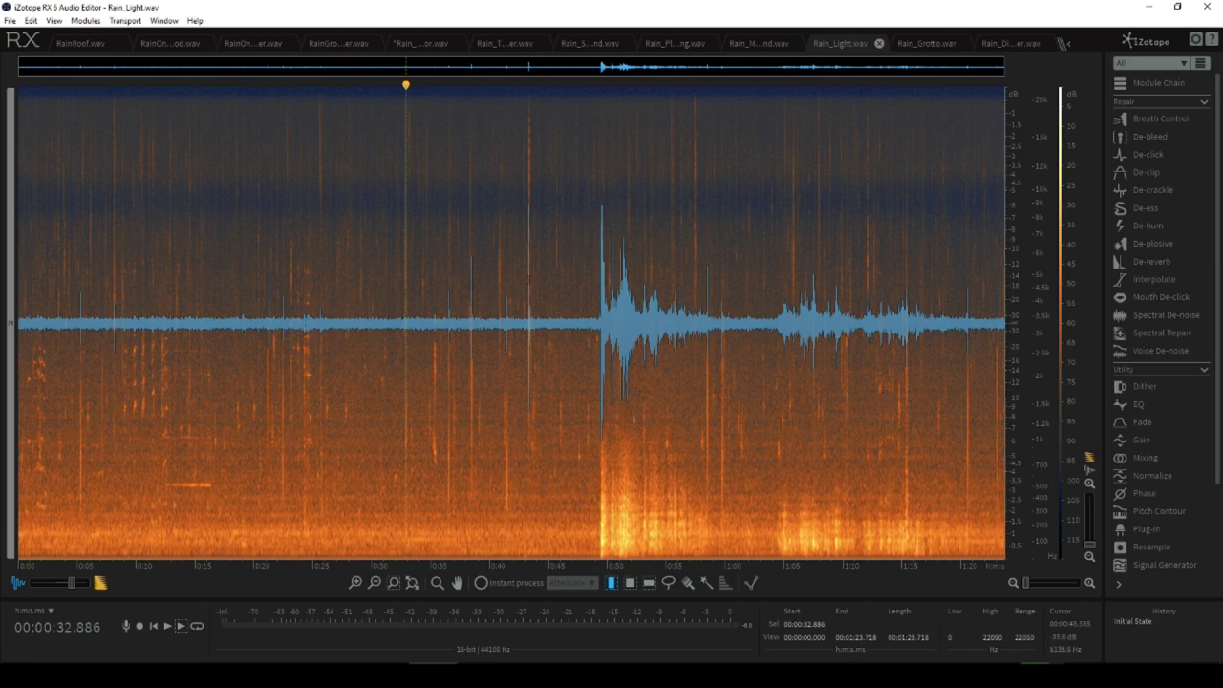
left_click(300, 336)
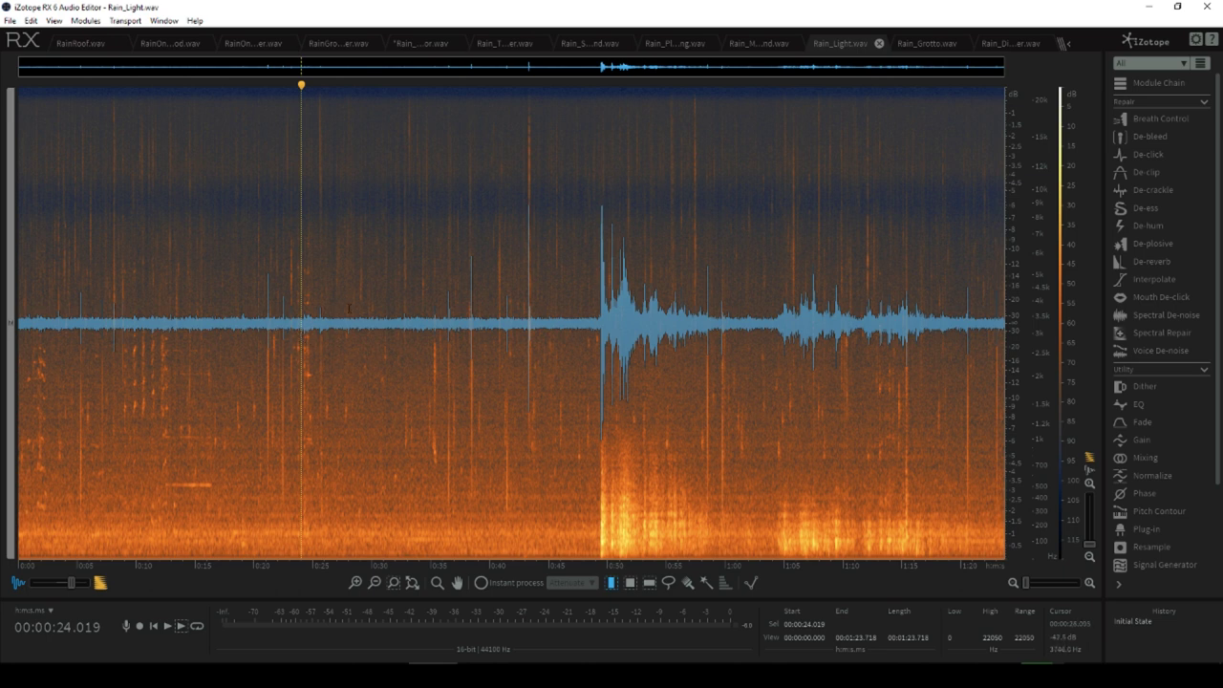
key("space")
left_click(506, 324)
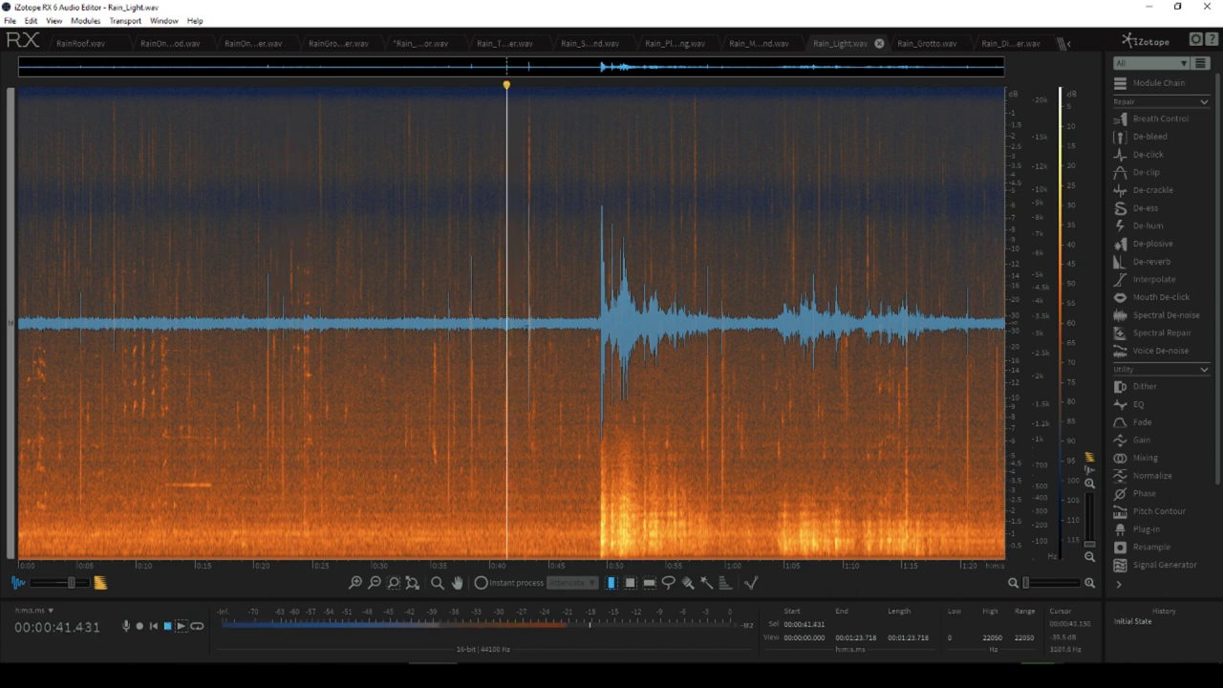
left_click(697, 325)
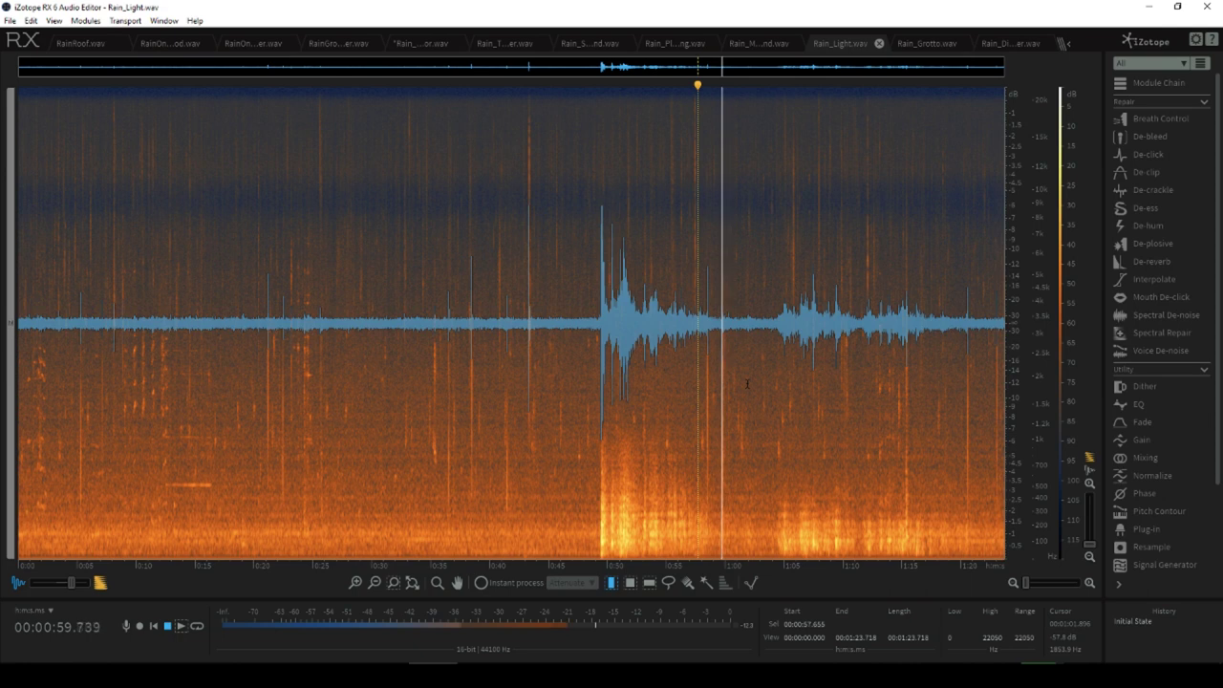
key("space")
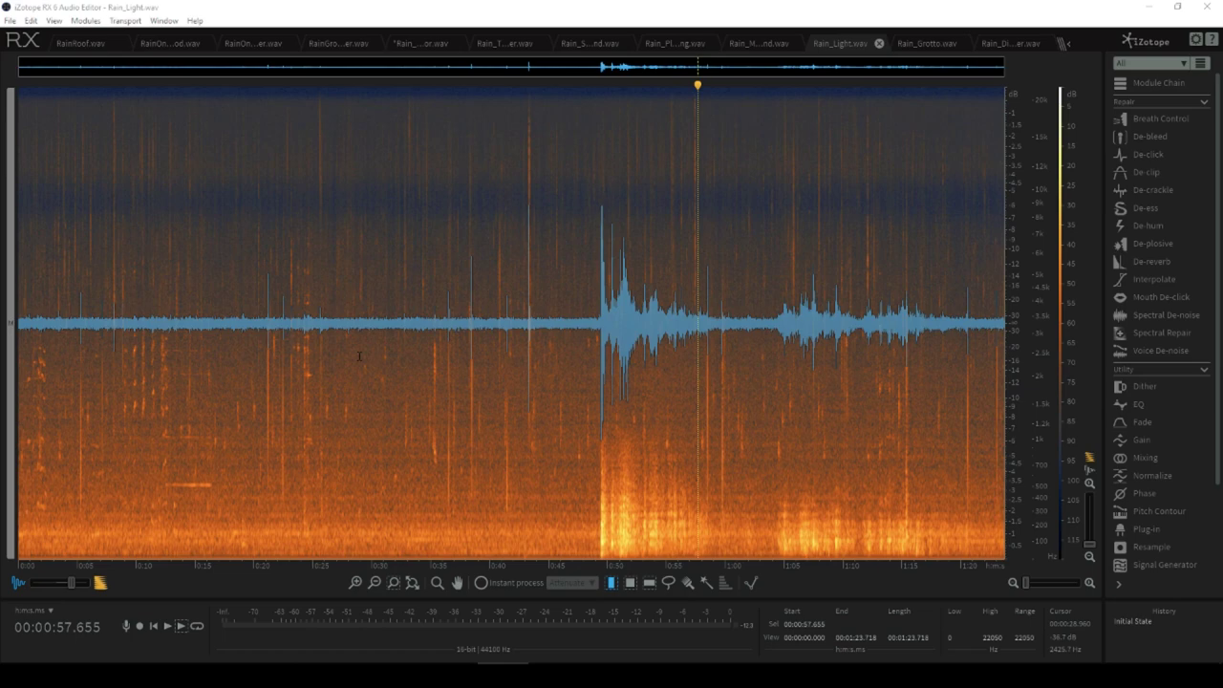
key("ctrl+Tab")
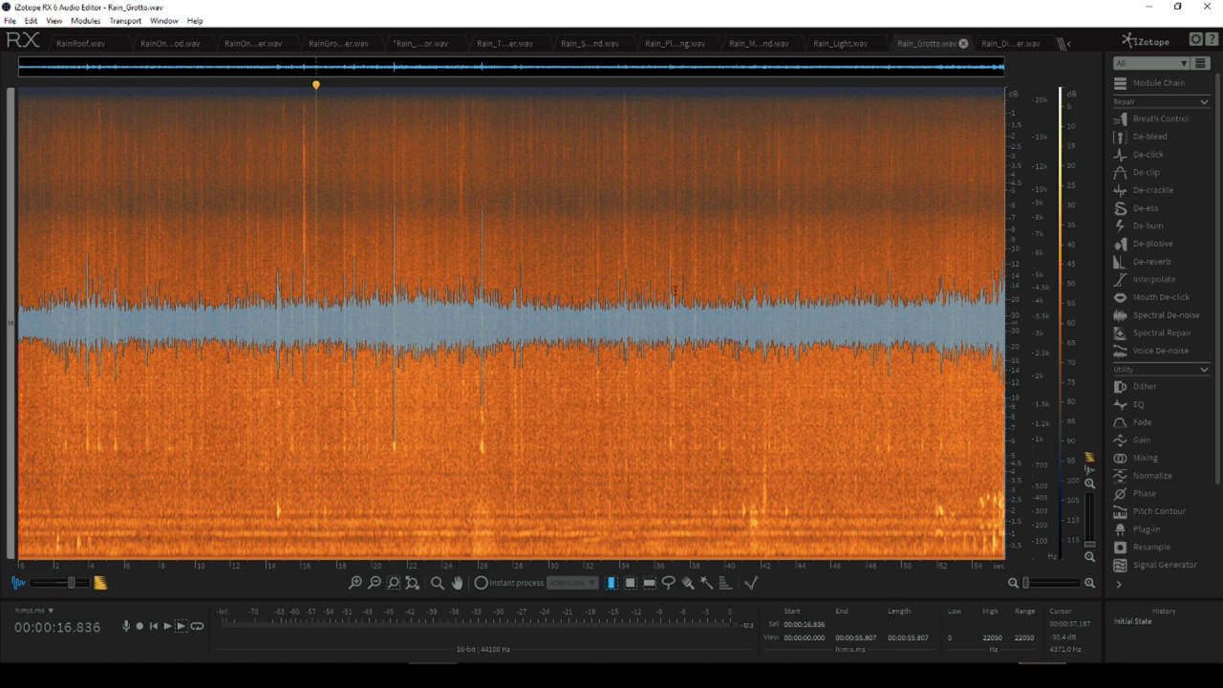
Step: Play Rain_Grotto.wav from about 10 seconds, stop at 32 s, then switch to Rain_DistantThunder.wav
left_click(435, 286)
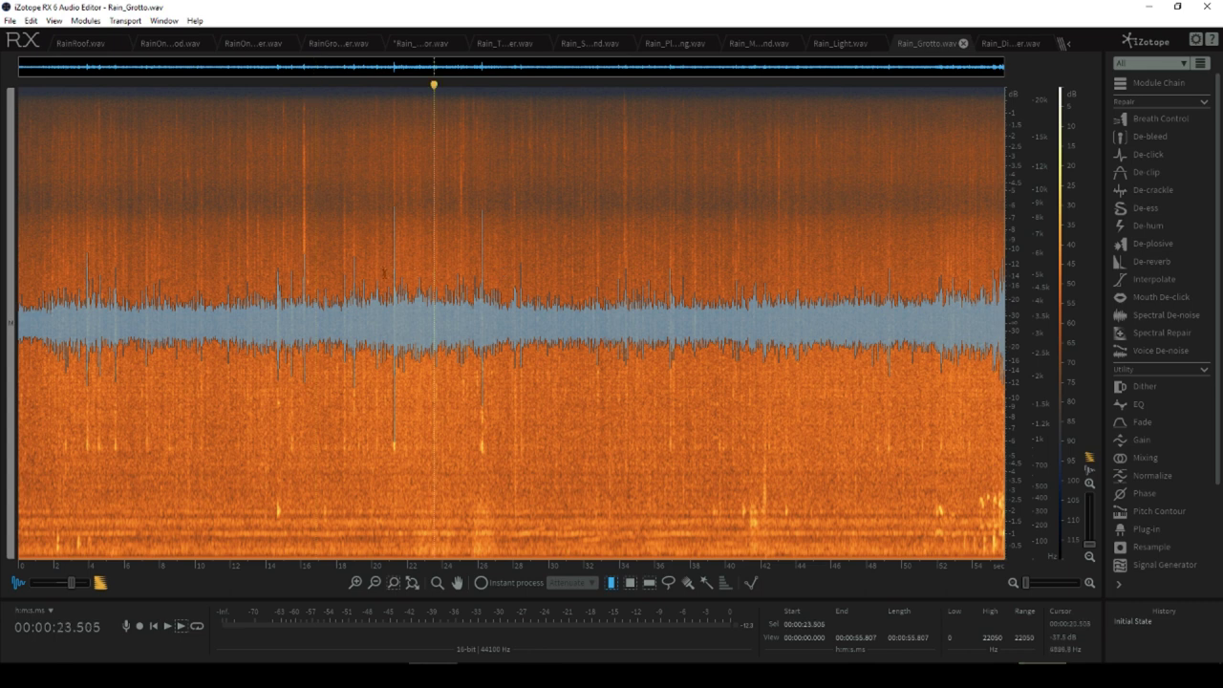
left_click(186, 253)
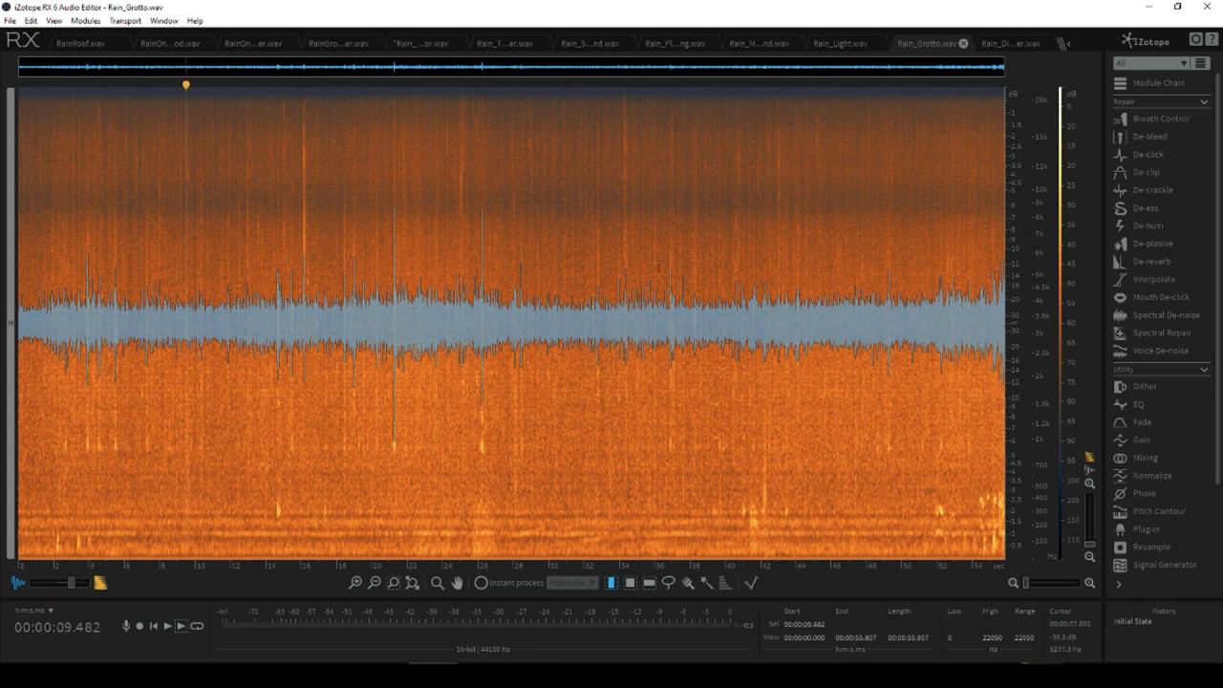
left_click(202, 265)
key("space")
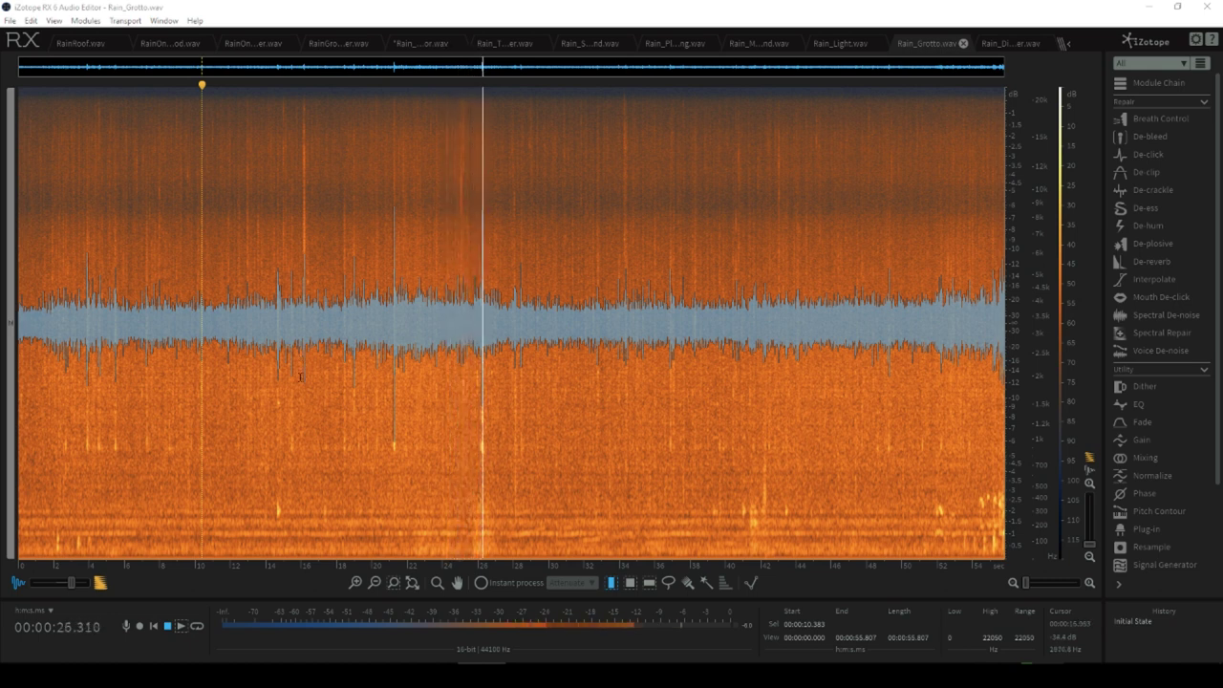
left_click(583, 401)
key("space")
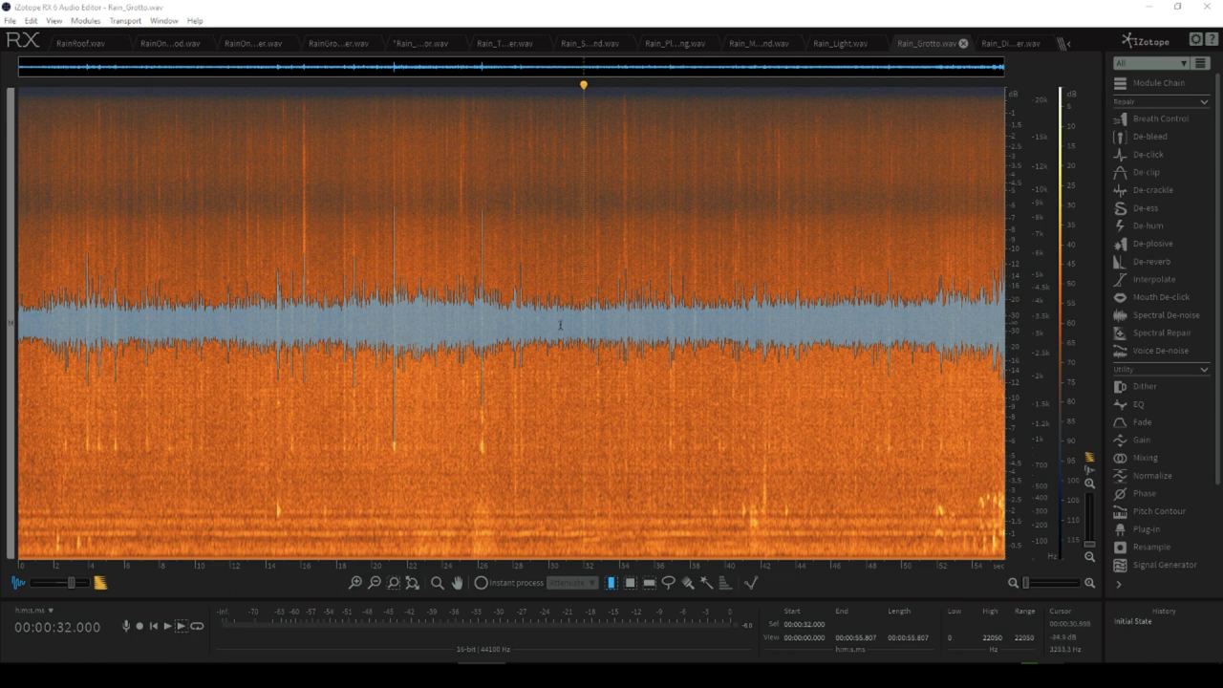
key("ctrl+Tab")
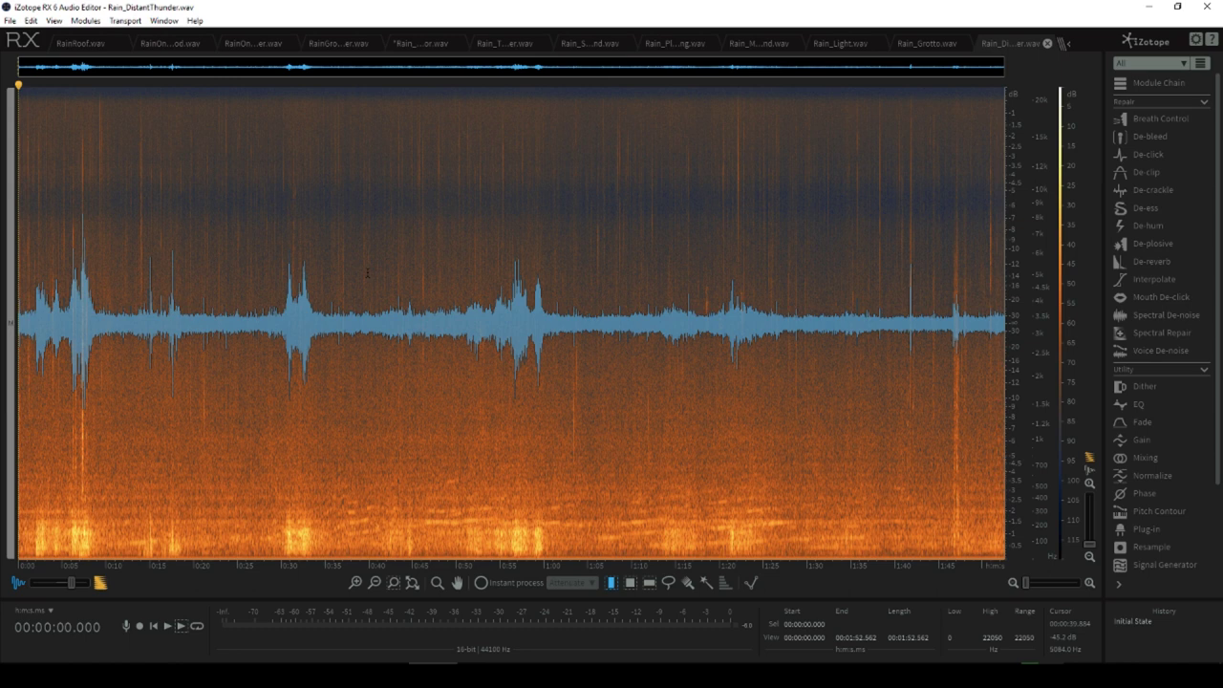
Step: Preview Rain_DistantThunder.wav from about 0:39 to 0:45
left_click(369, 273)
key("space")
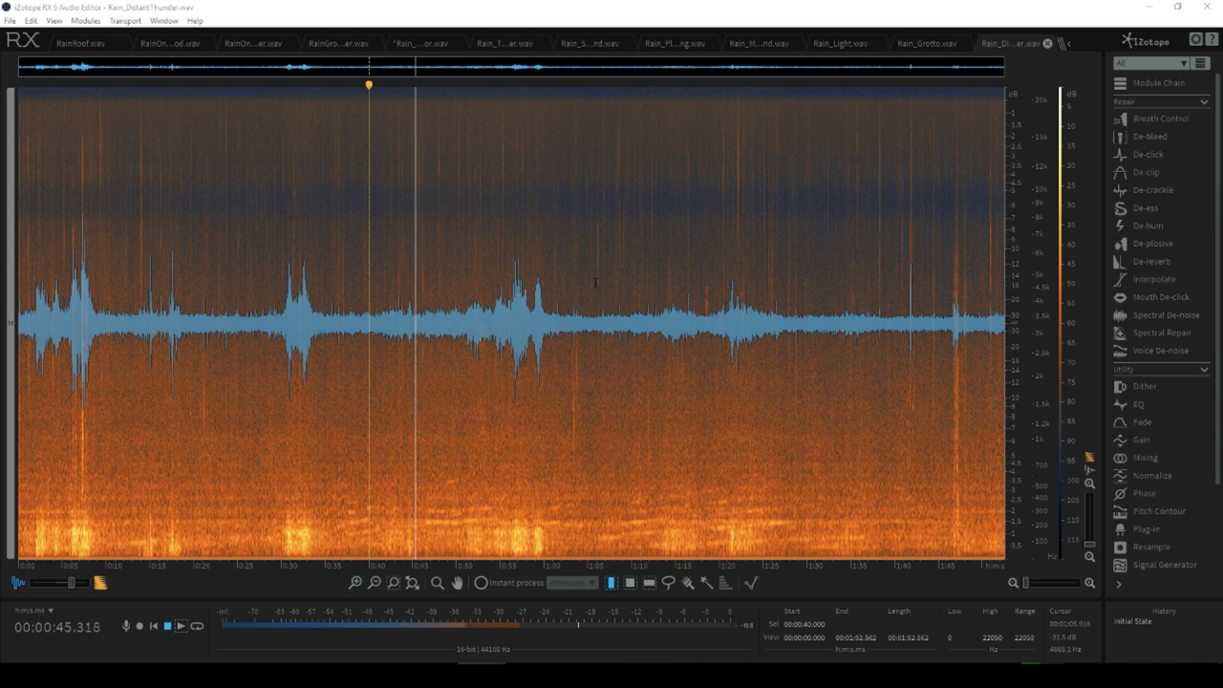
left_click(412, 382)
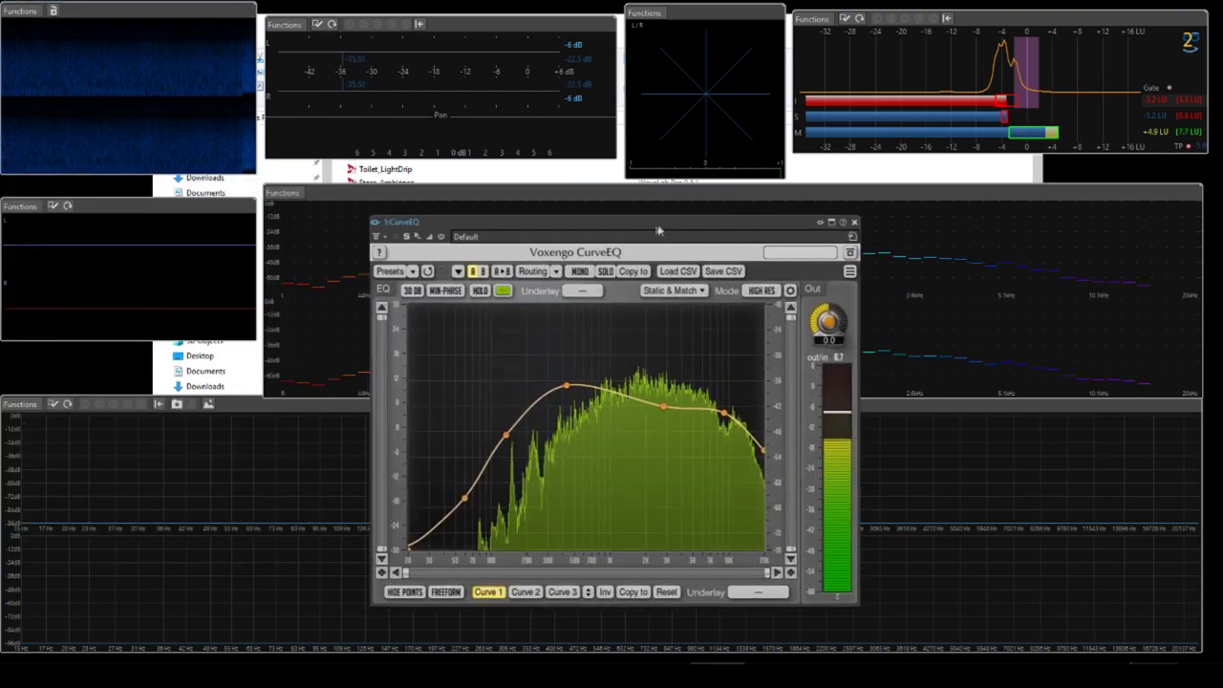
Step: Reposition the CurveEQ window and play Rain_Grotto through the EQ
left_click_drag(655, 226, 529, 187)
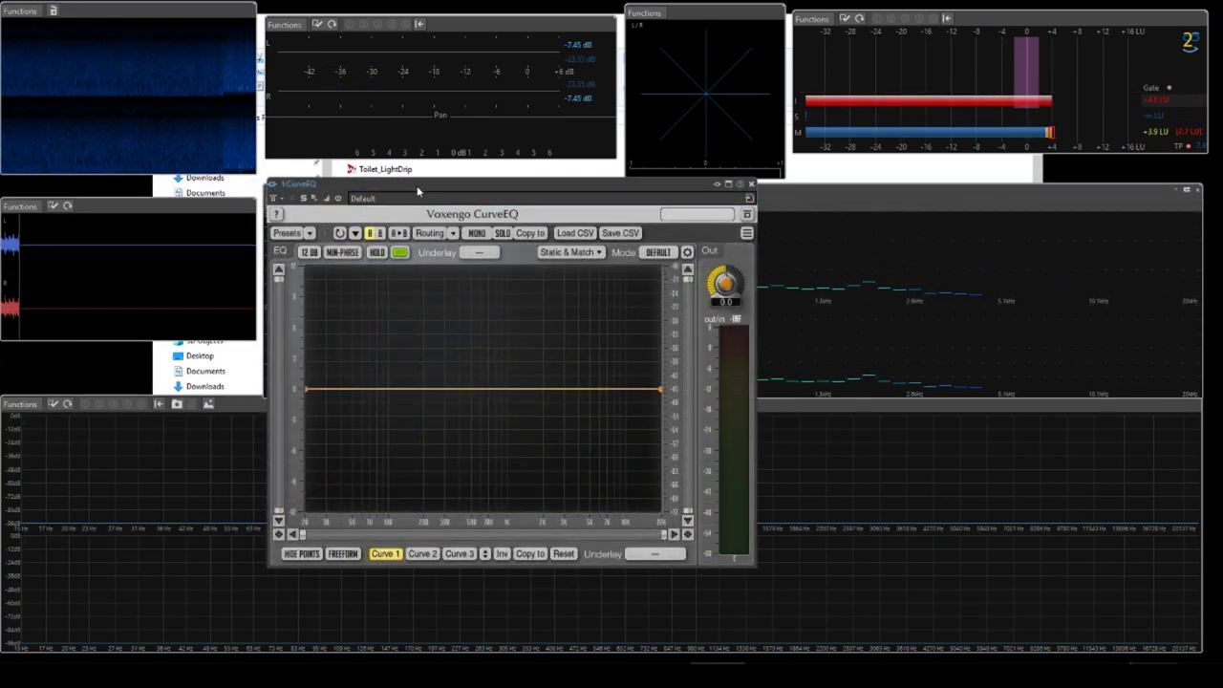
left_click_drag(416, 188, 380, 165)
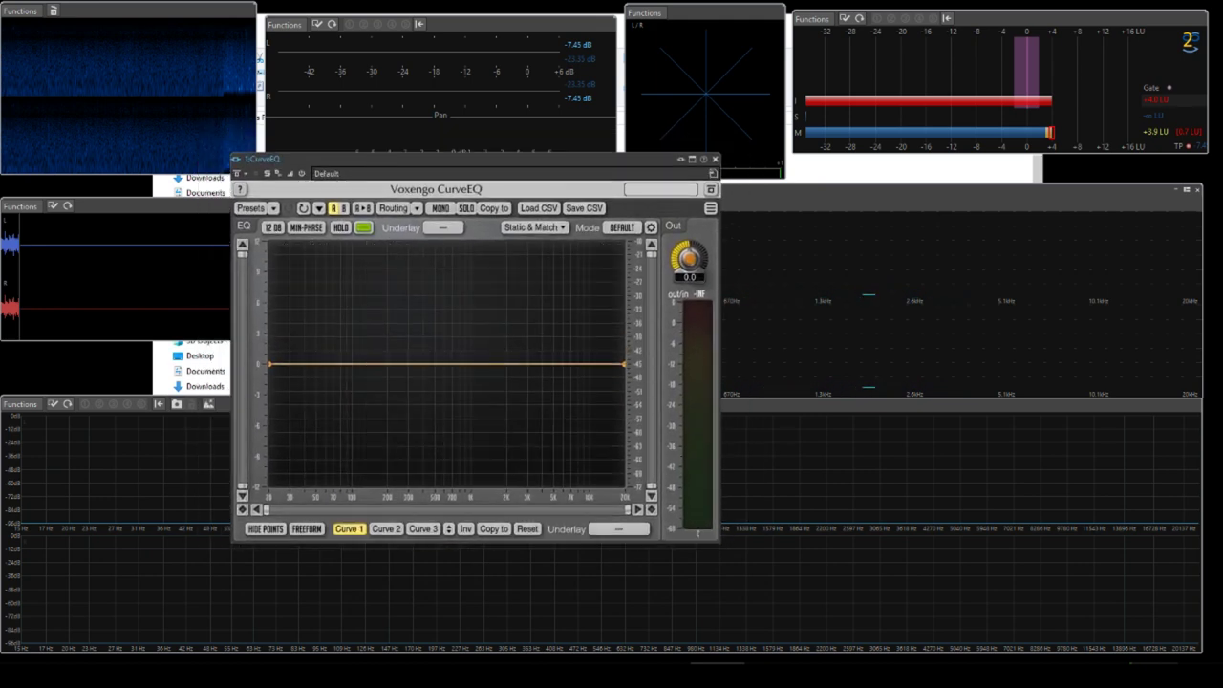
key("space")
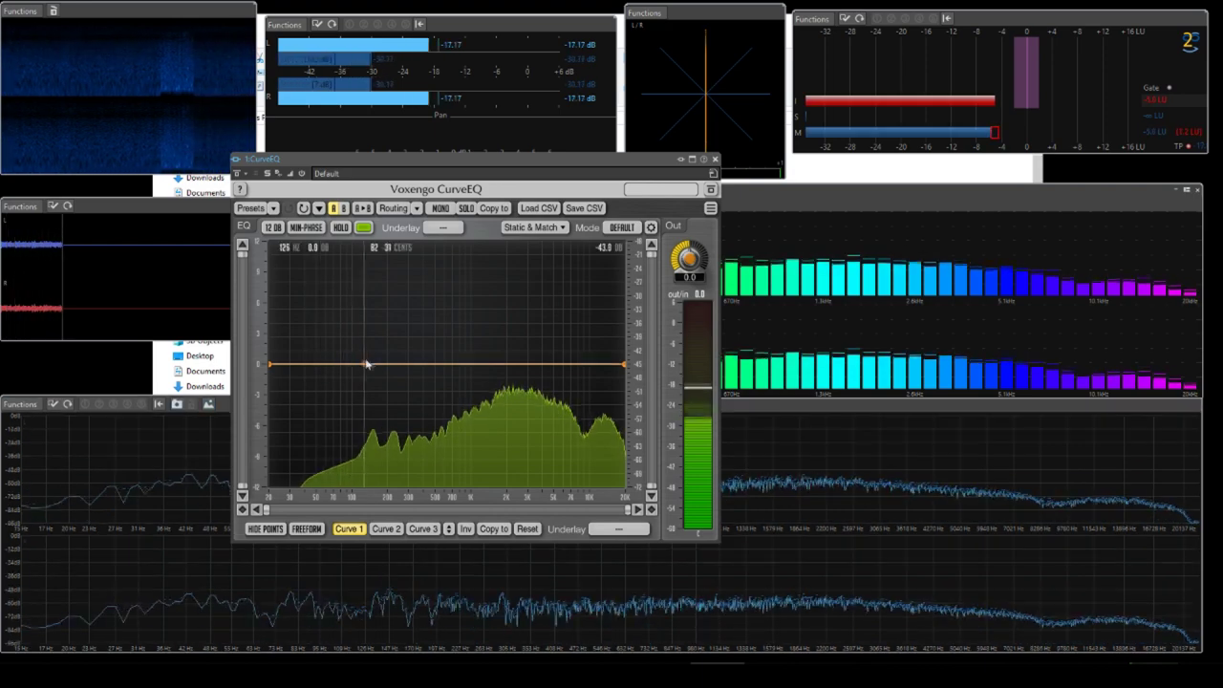
Step: Shape a hum notch near 150 Hz, settling at about 254 Hz, -13.4 dB
left_click(407, 364)
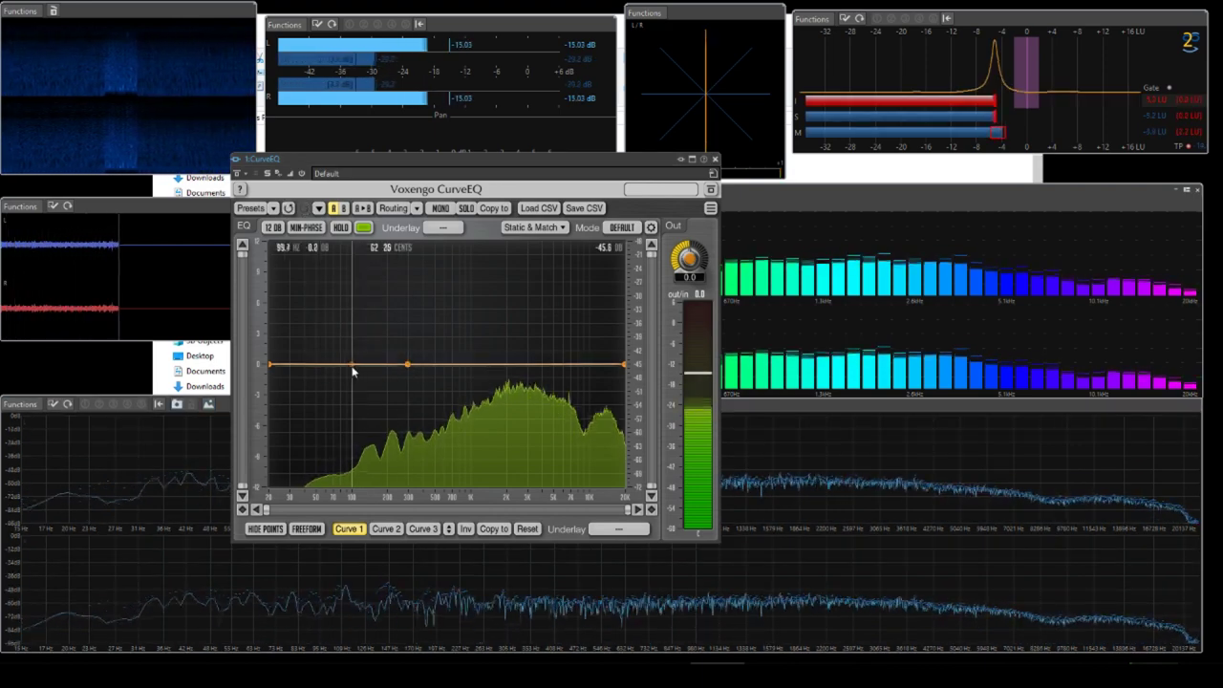
left_click(350, 364)
left_click_drag(373, 369, 370, 483)
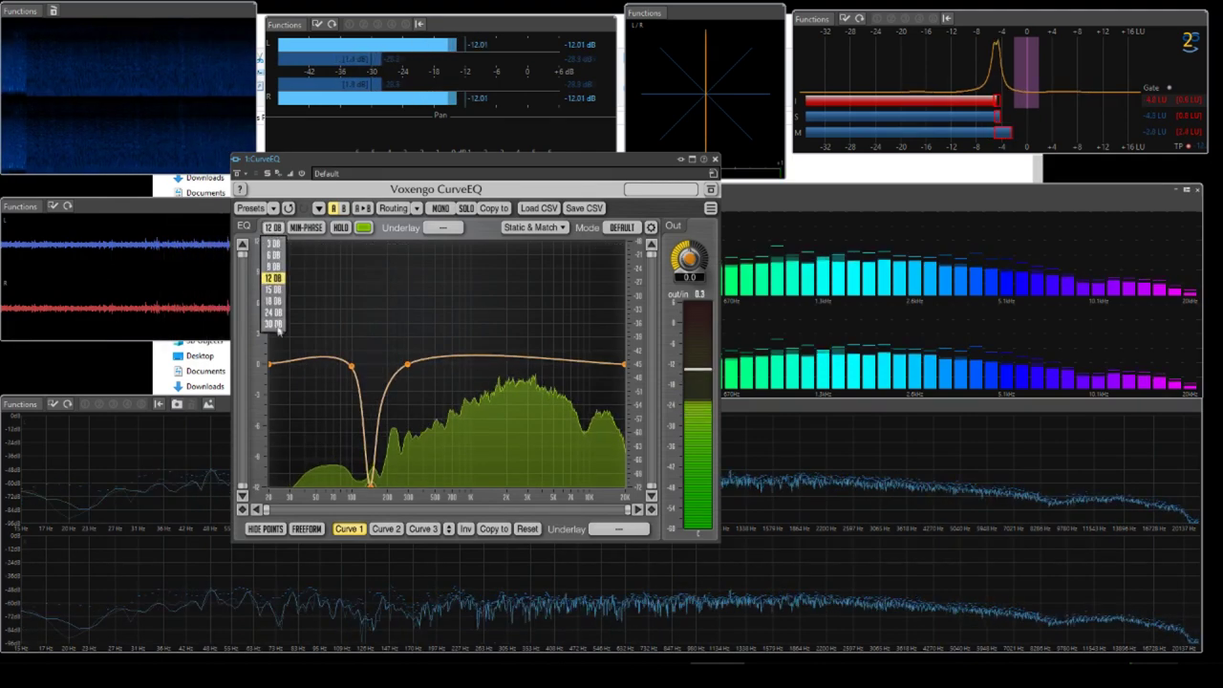
left_click_drag(370, 483, 401, 465)
left_click_drag(407, 364, 411, 368)
left_click_drag(402, 465, 366, 417)
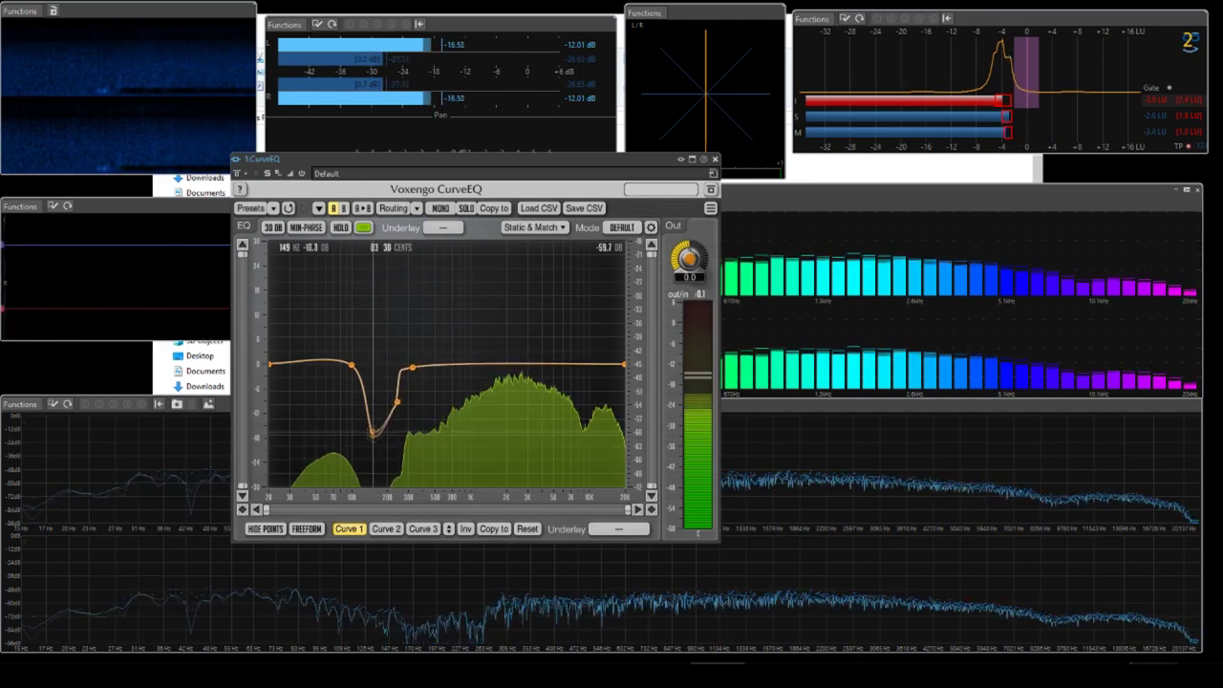
Step: Cut the lows down to -15.3 dB at 20 Hz and add a gentle higher boost
left_click_drag(354, 369, 334, 410)
left_click_drag(271, 364, 271, 435)
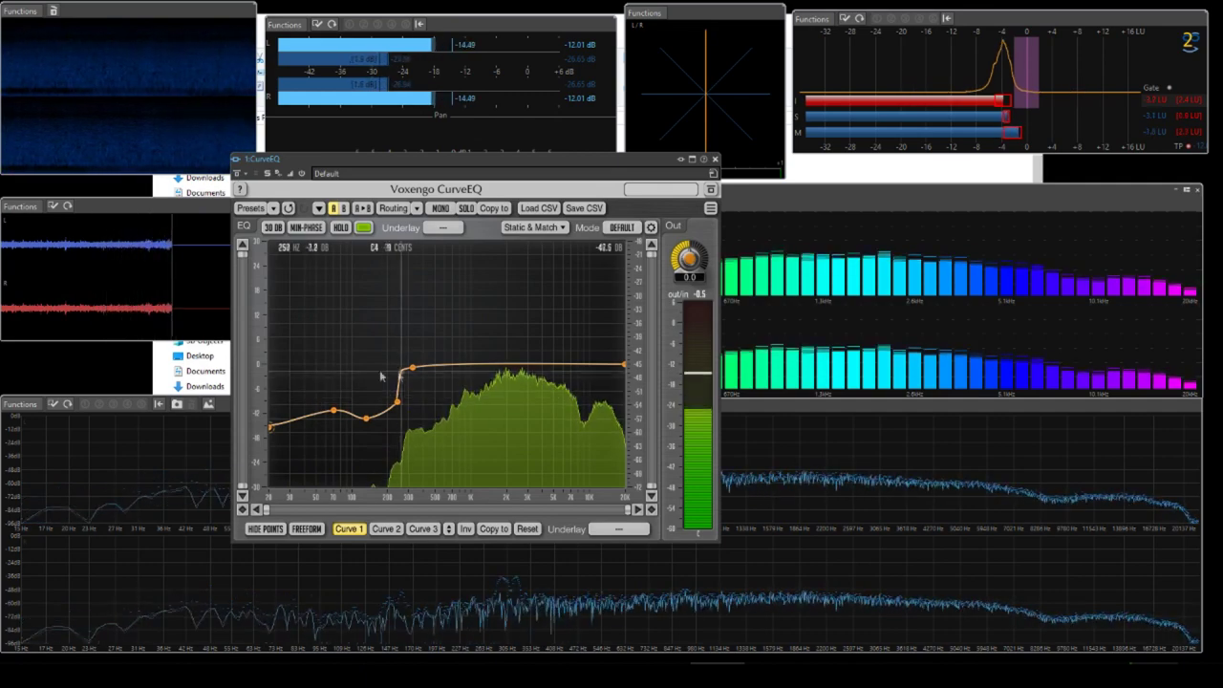
left_click(516, 363)
left_click_drag(595, 364, 595, 325)
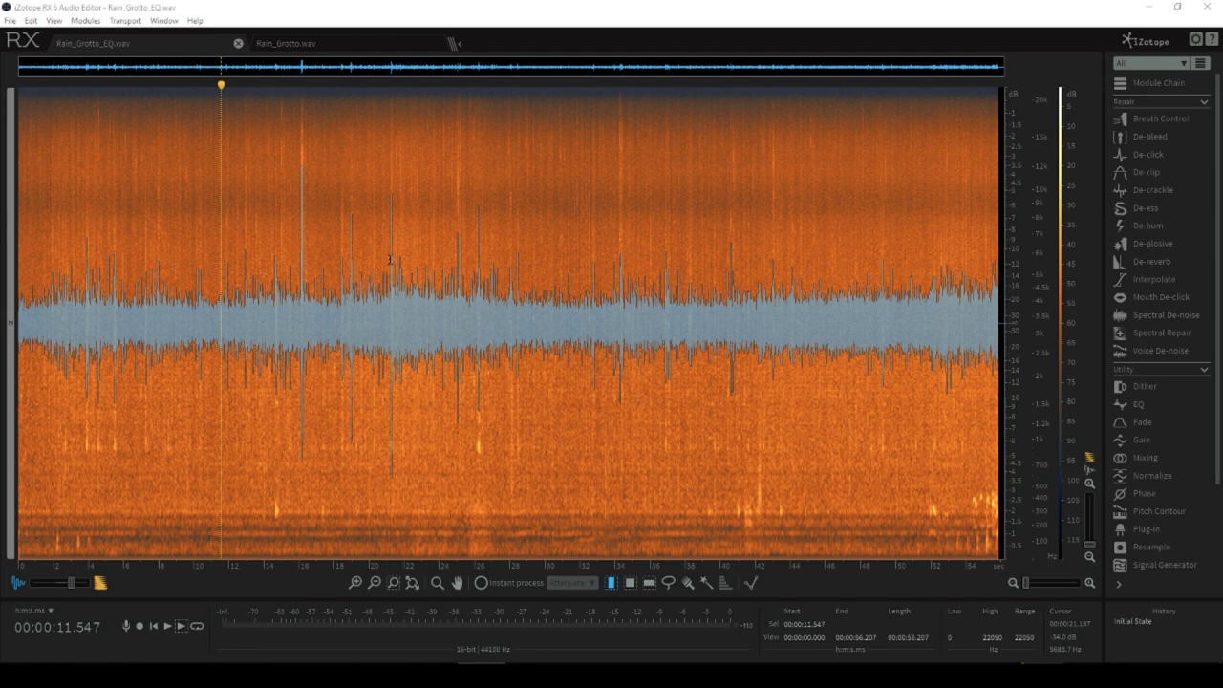
left_click(314, 45)
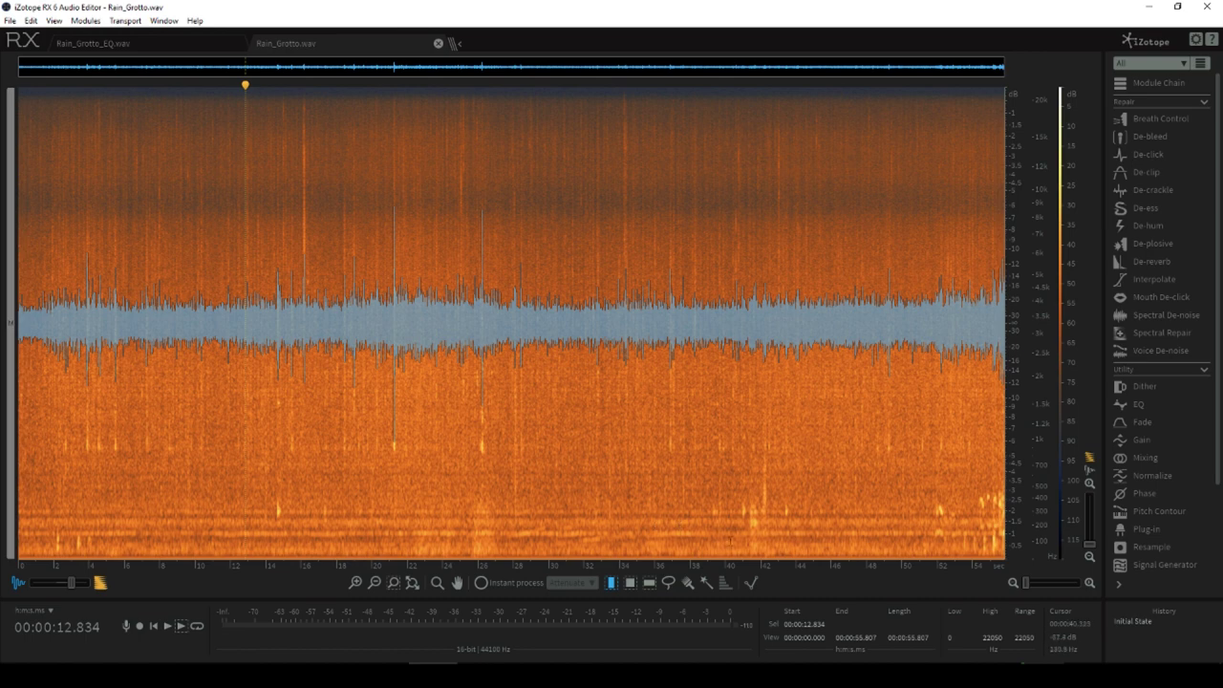
left_click(130, 43)
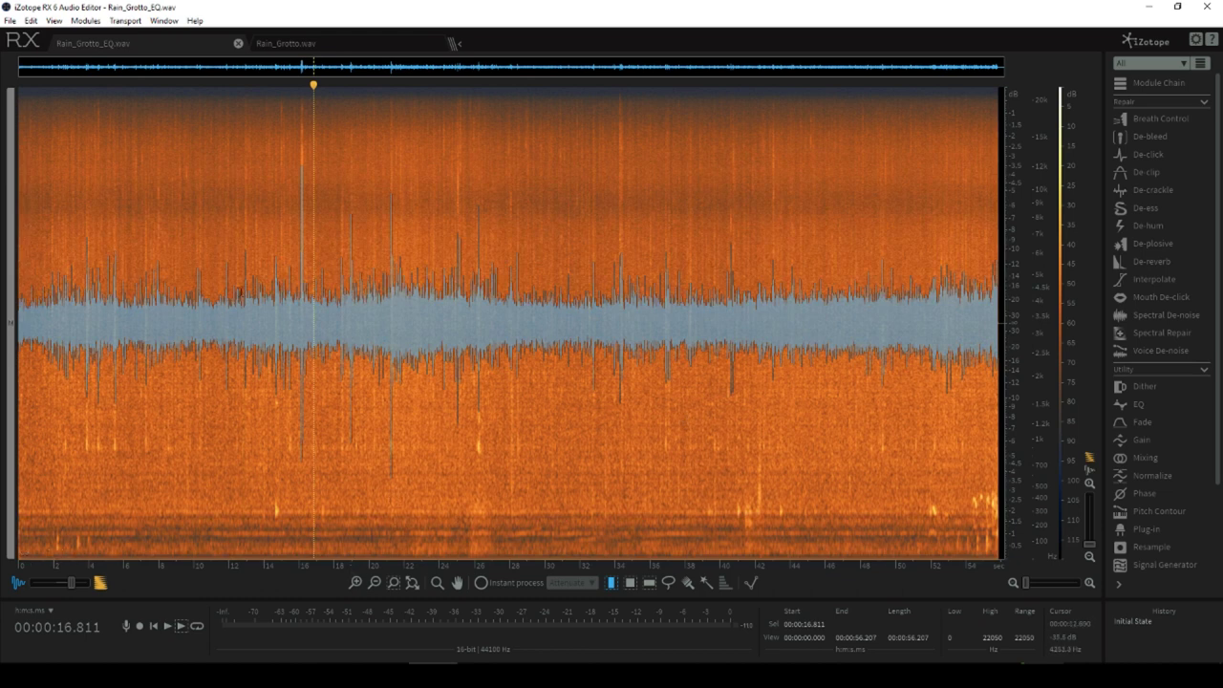
left_click(145, 266)
key("space")
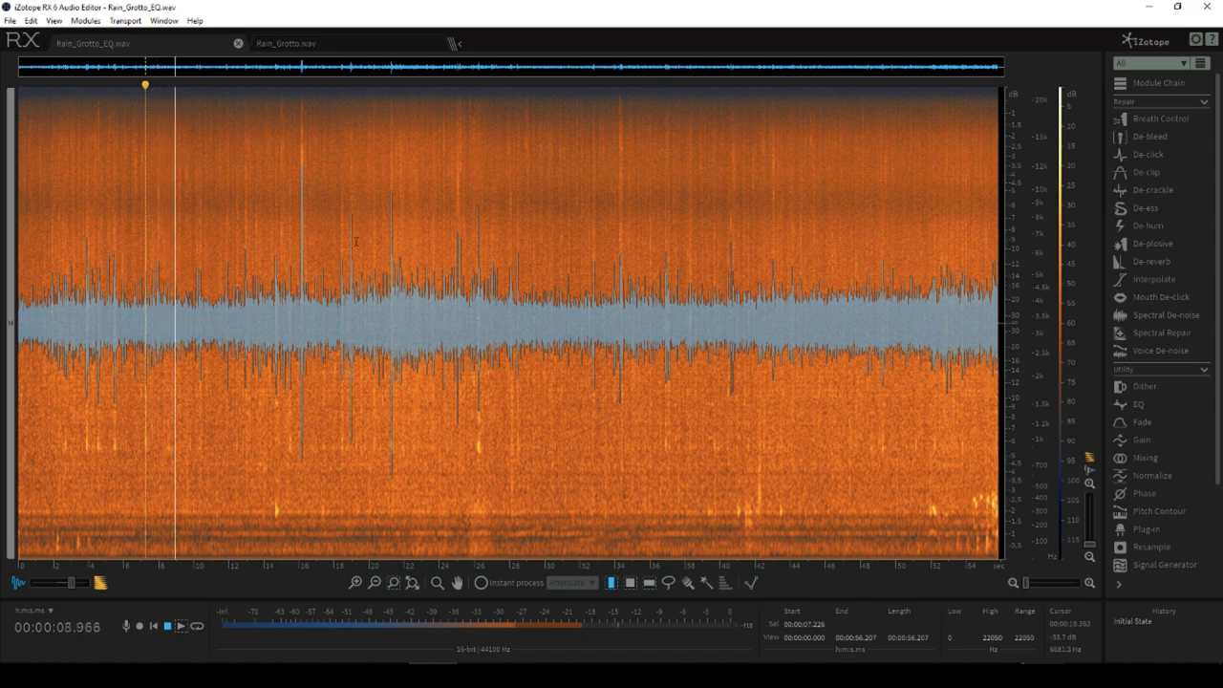
left_click(334, 45)
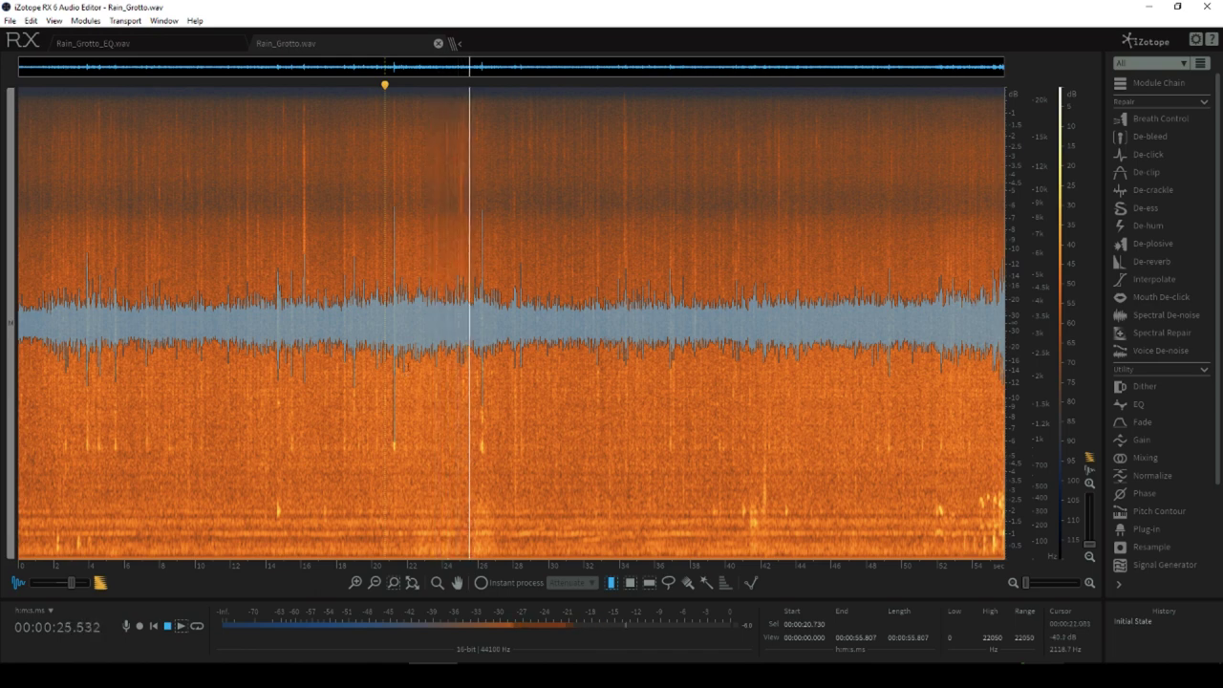
key("ctrl+Tab")
key("space")
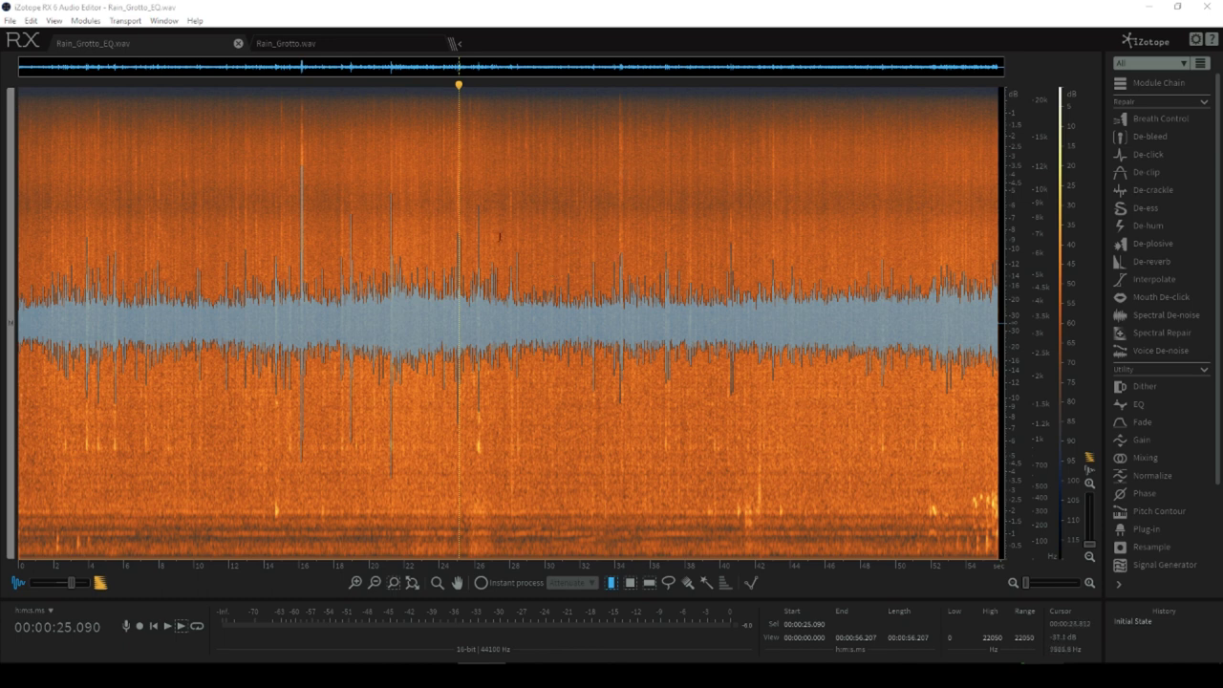
left_click(498, 276)
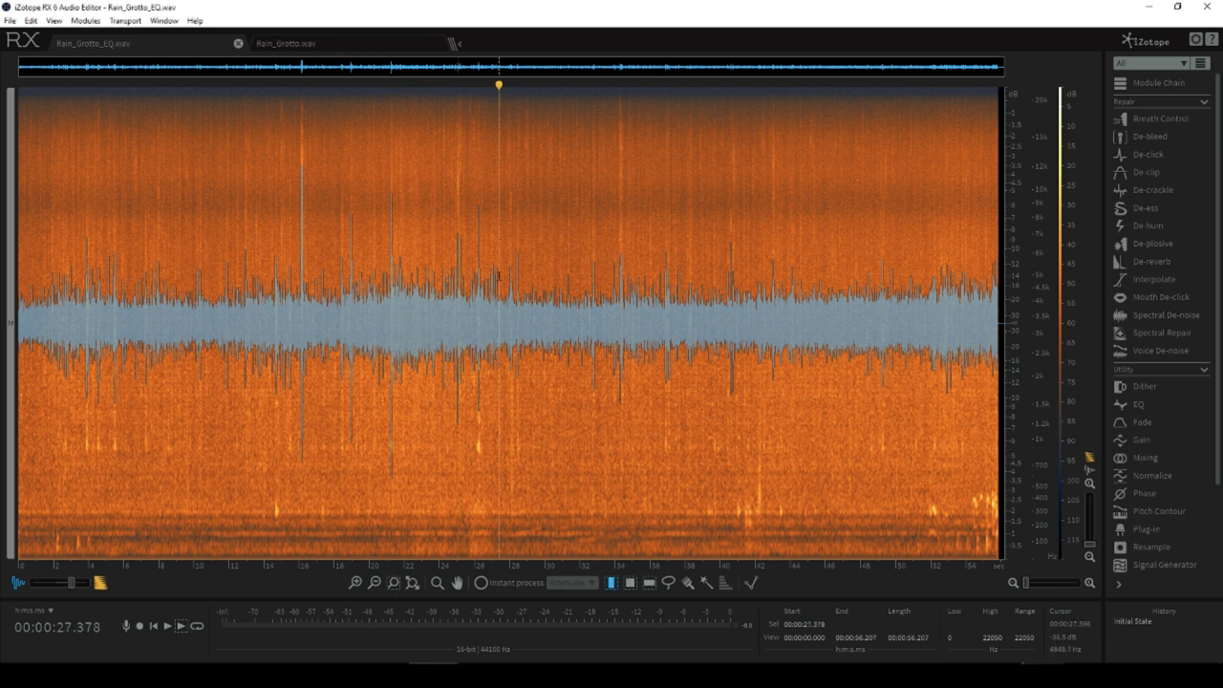
key("space")
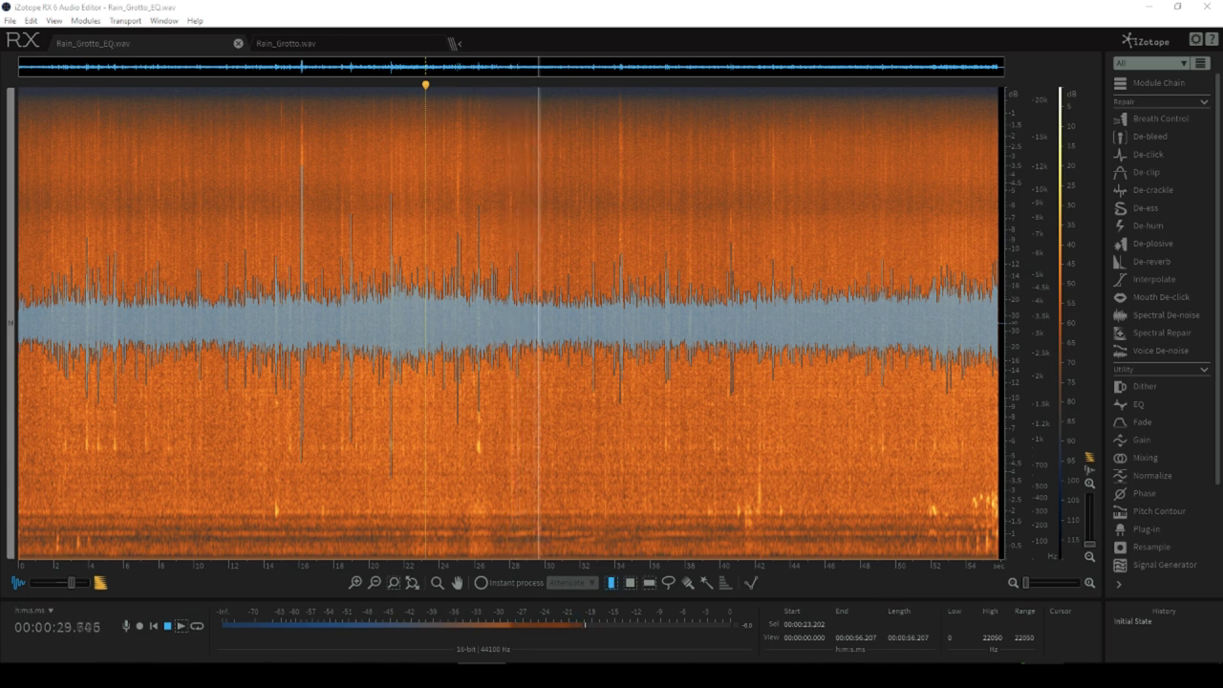
left_click(299, 91)
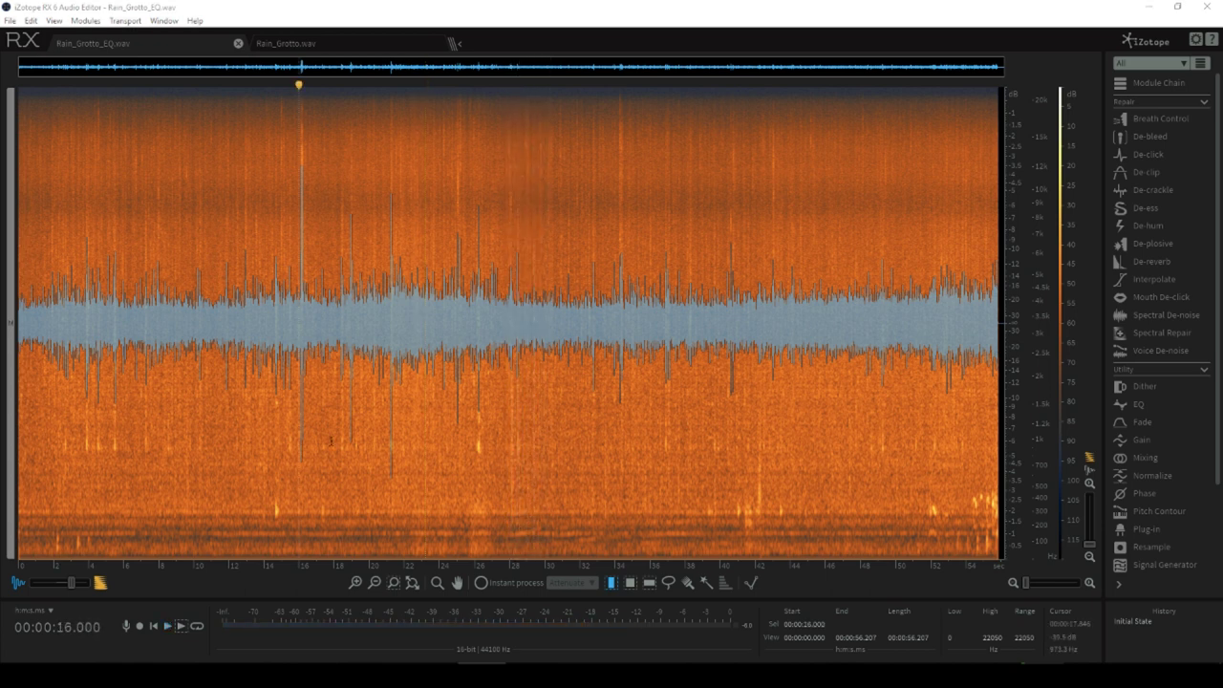